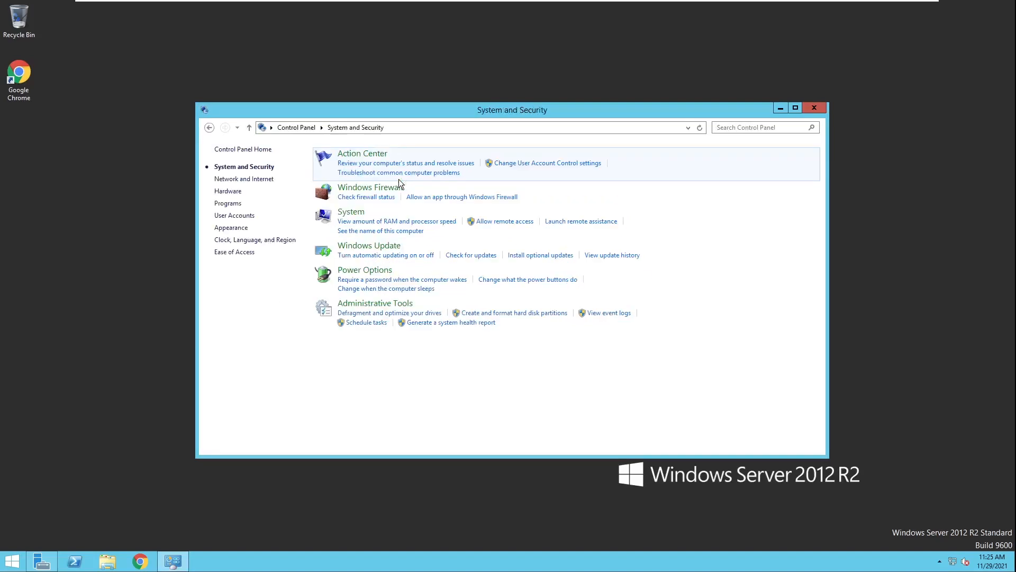
Step: View the computer's System page in Control Panel, then bring up File Explorer on This PC
click(351, 212)
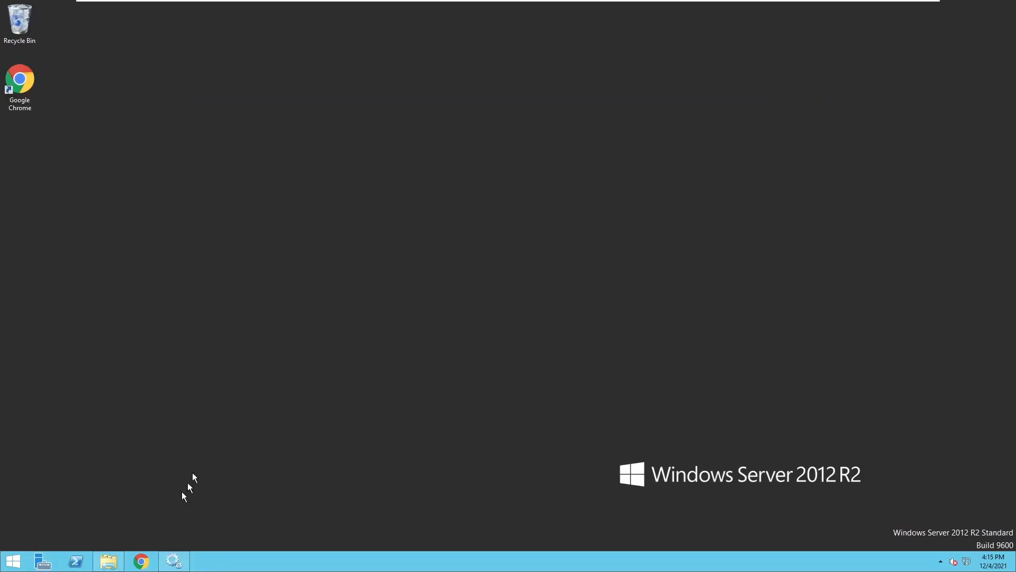
click(108, 561)
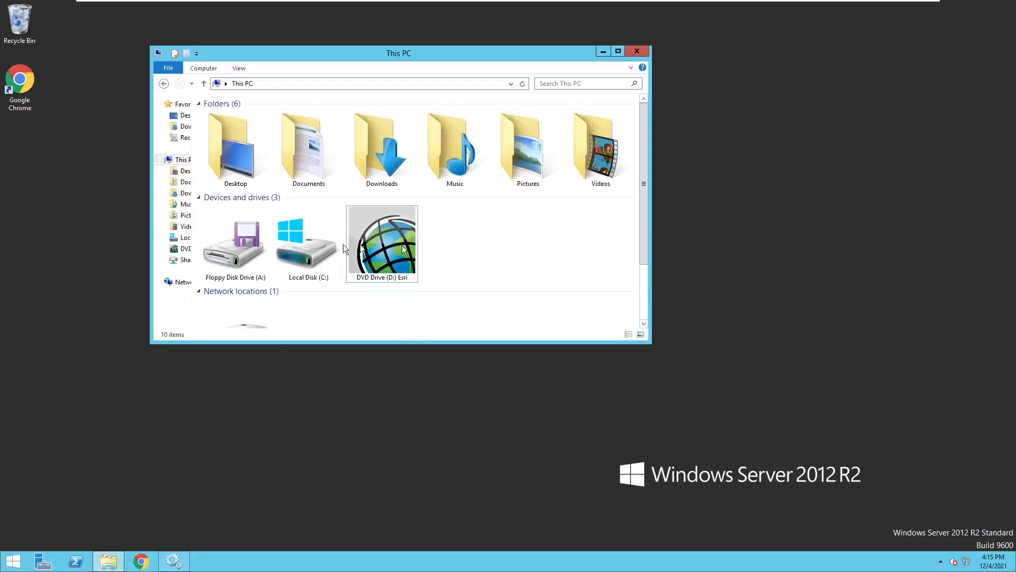
Step: Check the authorization file in Documents, then launch the ESRI setup from DVD Drive (D:) Esri
click(187, 183)
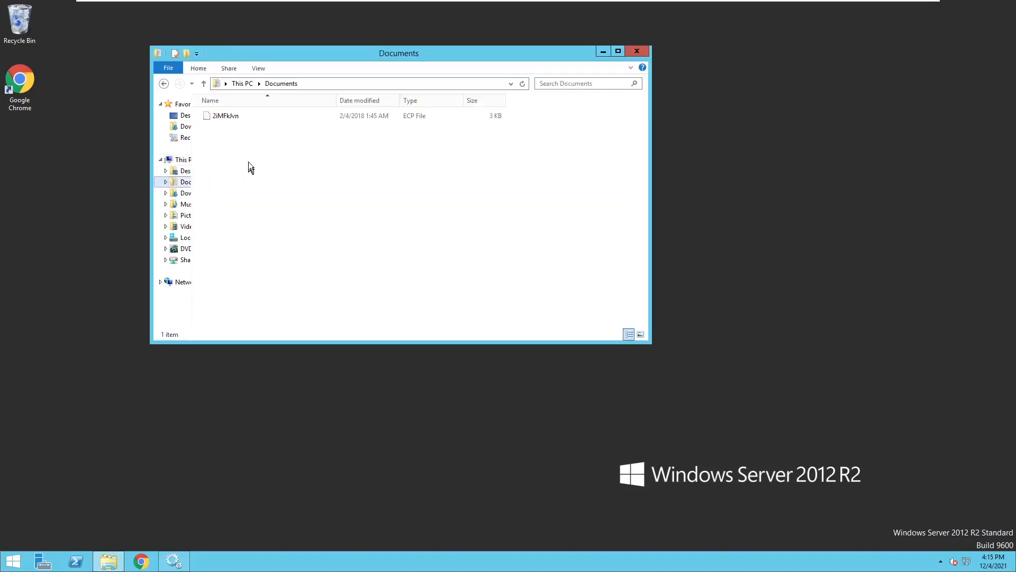
click(221, 114)
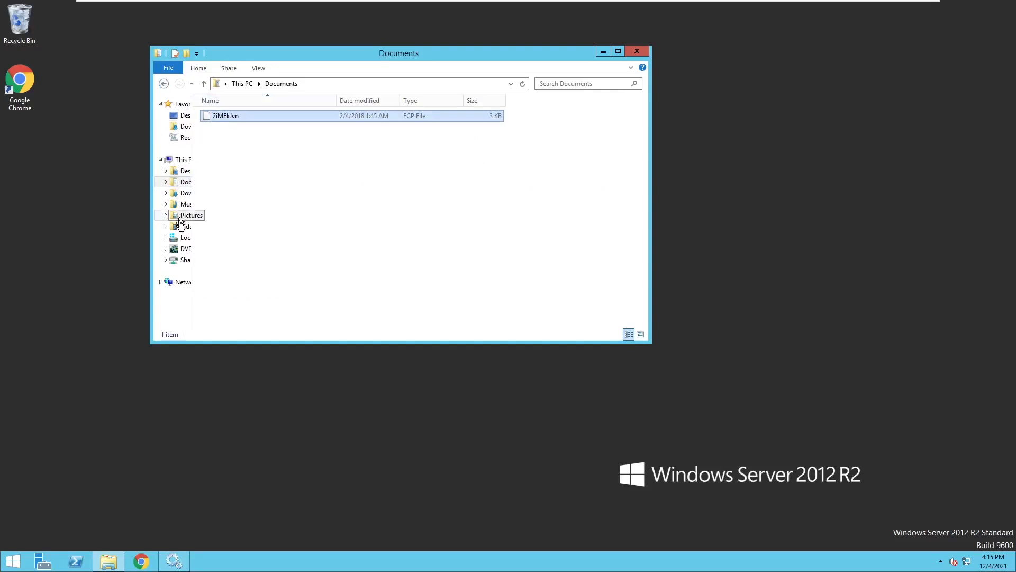
right_click(184, 250)
click(186, 249)
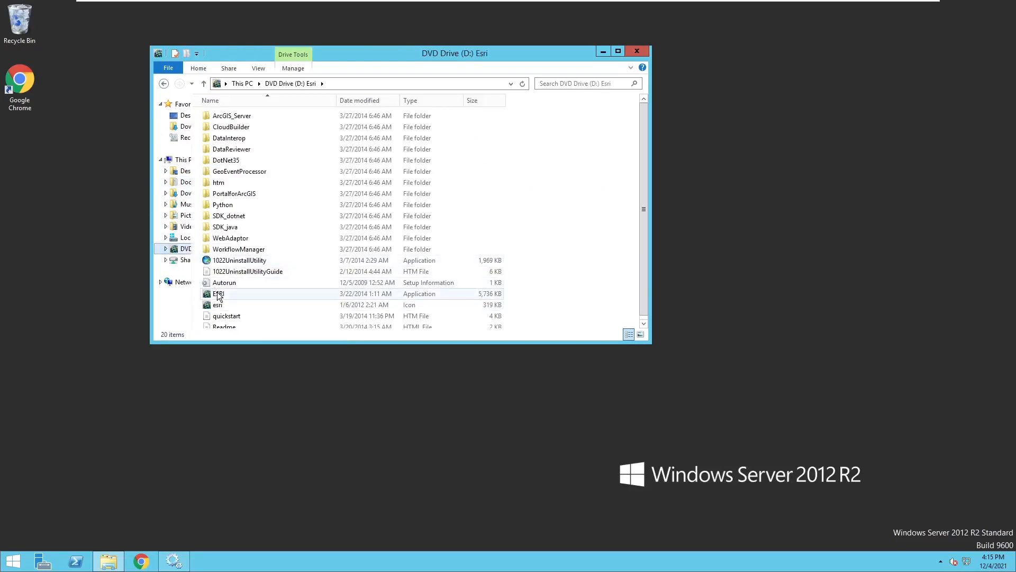
double_click(218, 293)
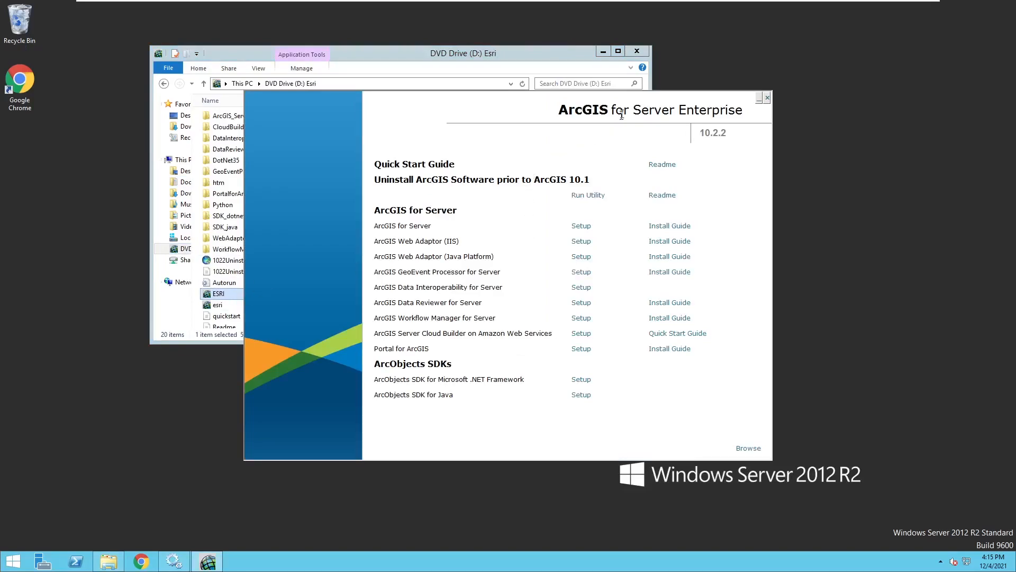
Step: Minimize File Explorer, reposition the ArcGIS launcher window, and refresh the desktop
click(603, 52)
drag(484, 108, 442, 71)
right_click(138, 172)
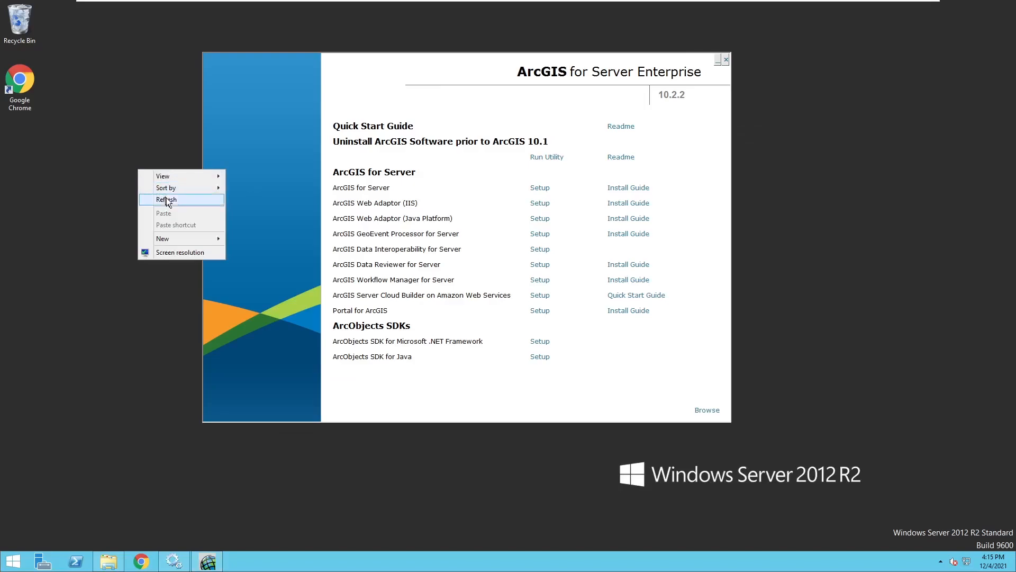
click(153, 200)
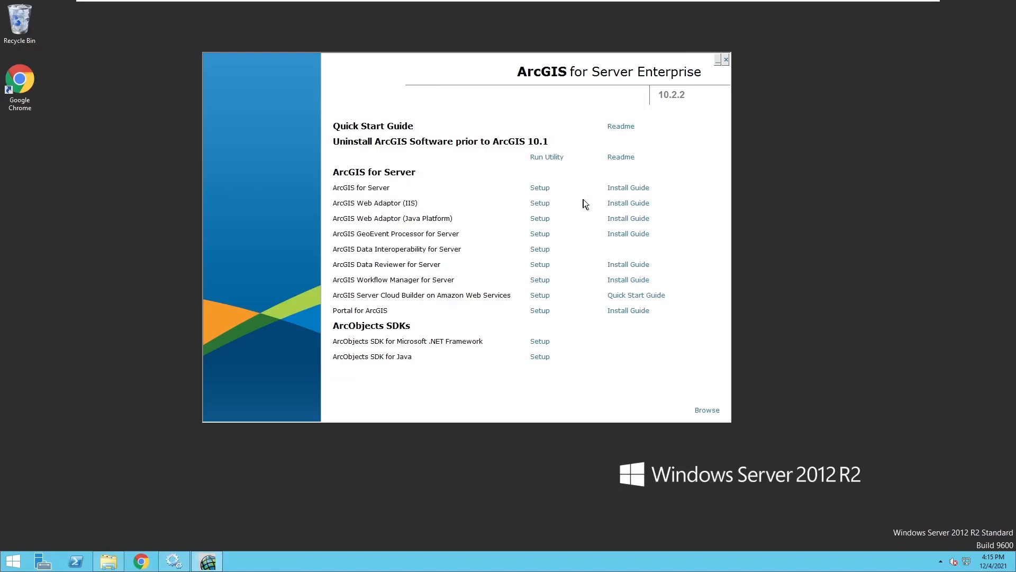
Step: Start ArcGIS for Server setup, accept the licence, and keep default features and Python folder C:\Python27\
click(539, 189)
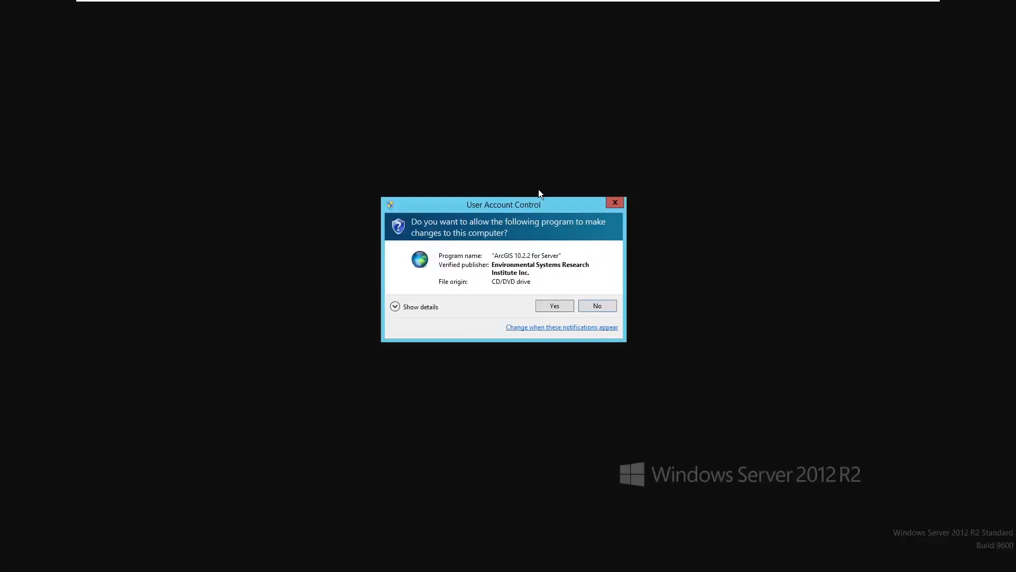
click(555, 305)
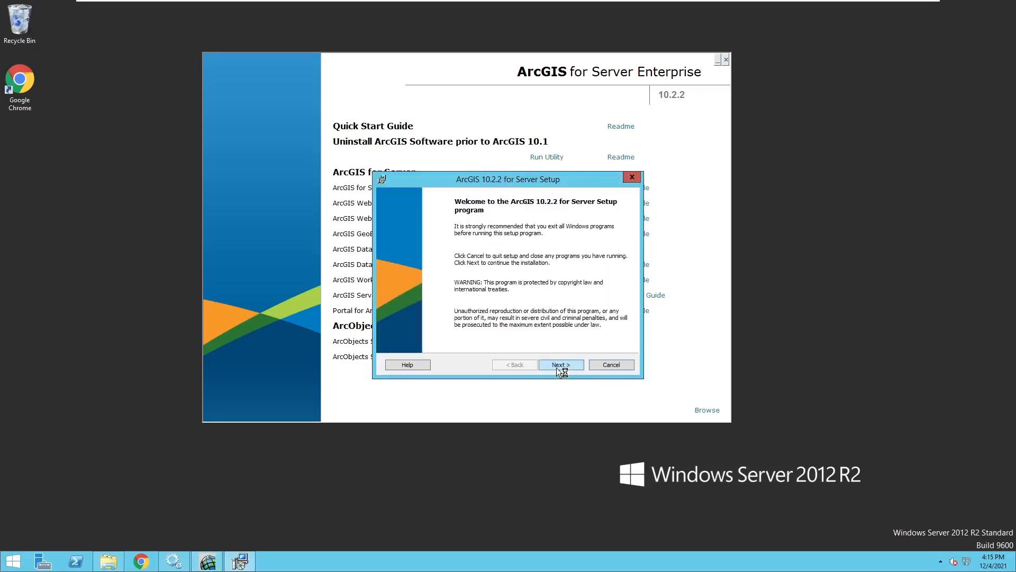
click(557, 367)
click(475, 328)
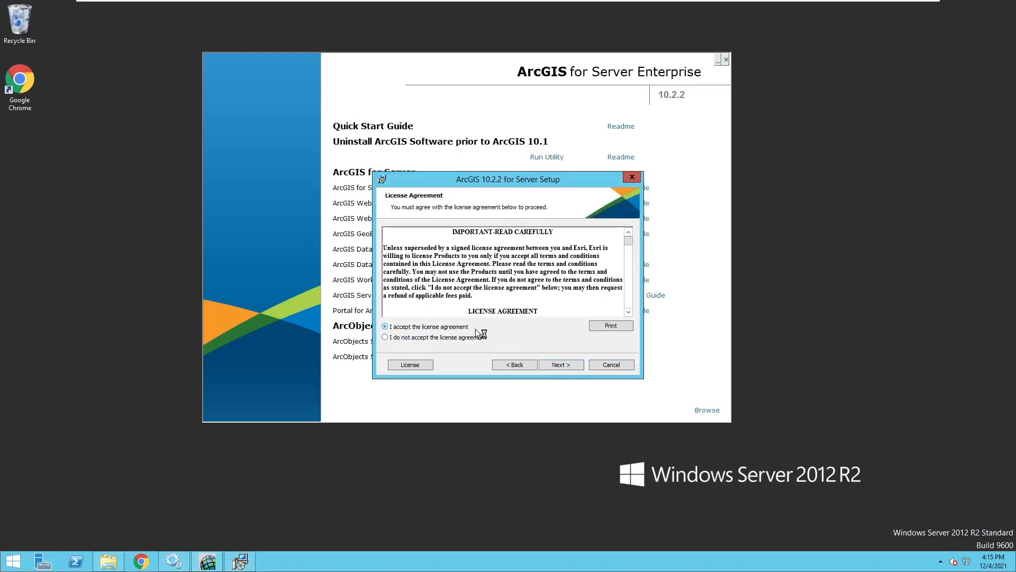
click(567, 367)
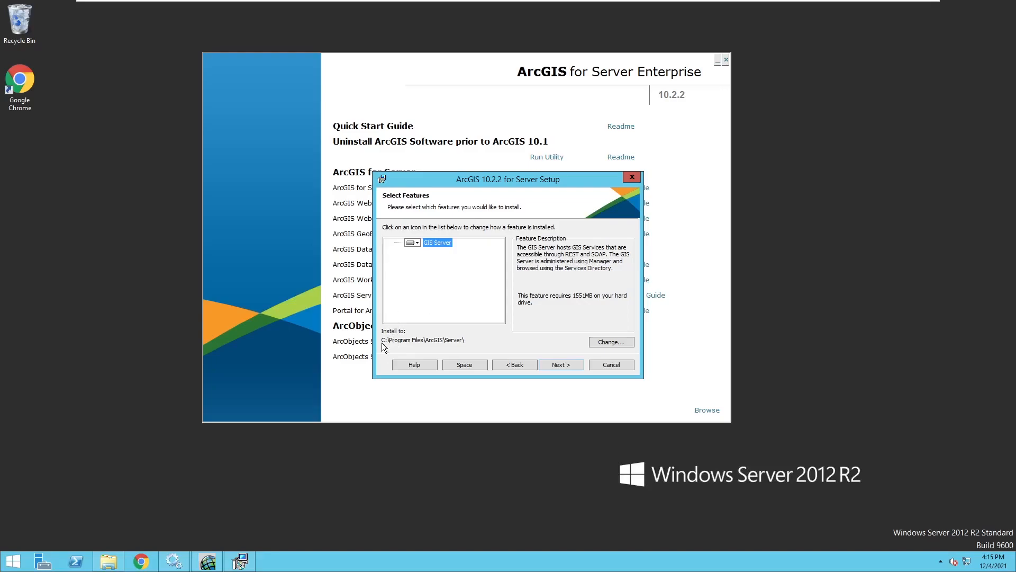
click(565, 367)
click(564, 366)
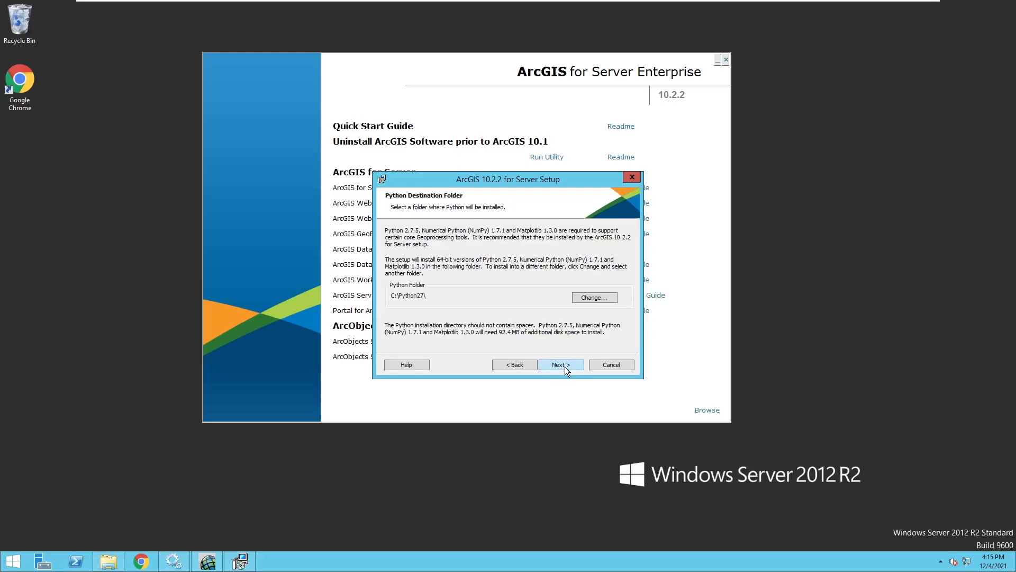
click(565, 366)
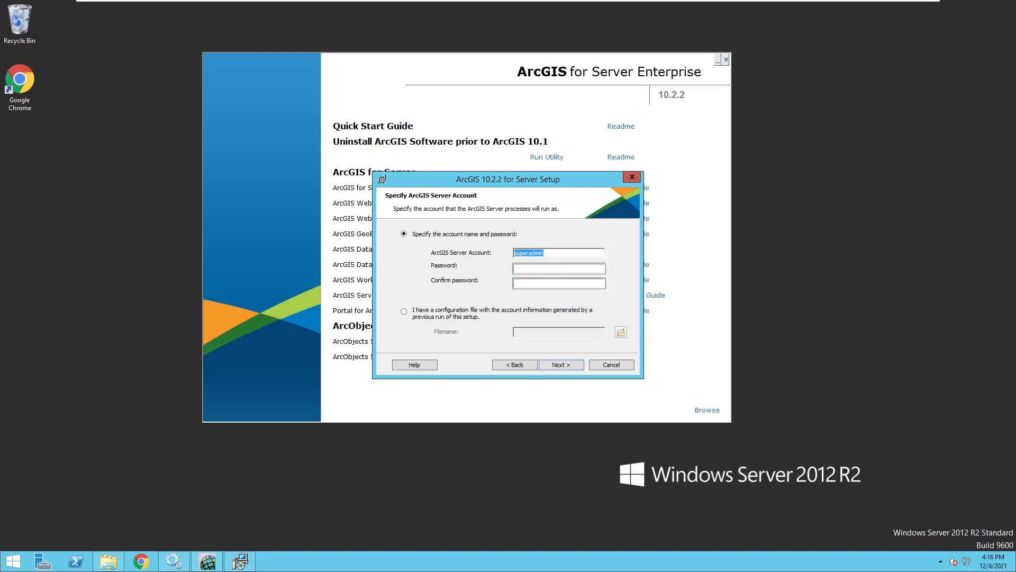
Step: Enter and confirm the ArcGIS Server account password
click(563, 255)
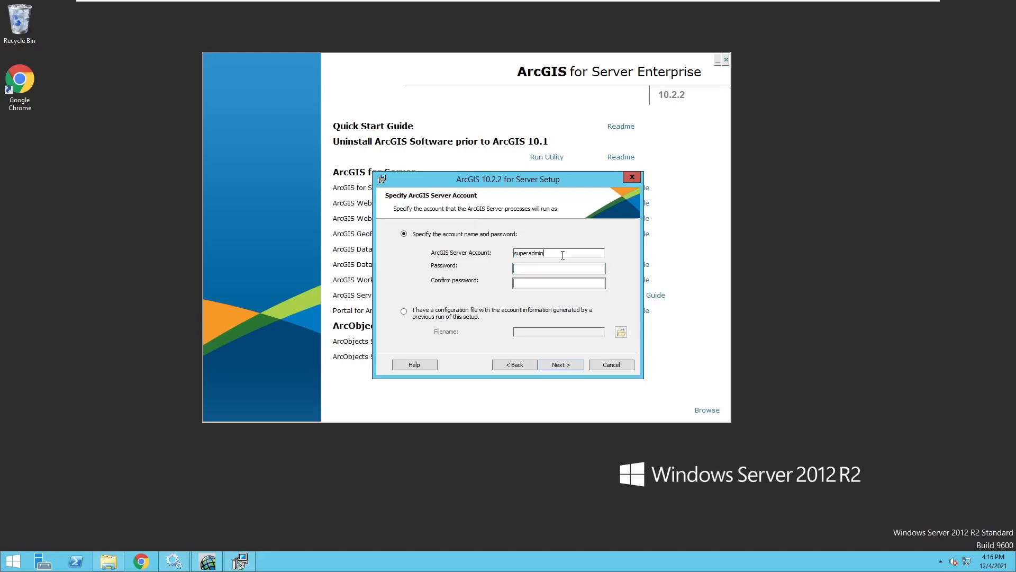
click(539, 269)
key(Tab)
text(••••••••)
drag(550, 254, 512, 253)
click(552, 254)
drag(552, 254, 512, 253)
click(569, 253)
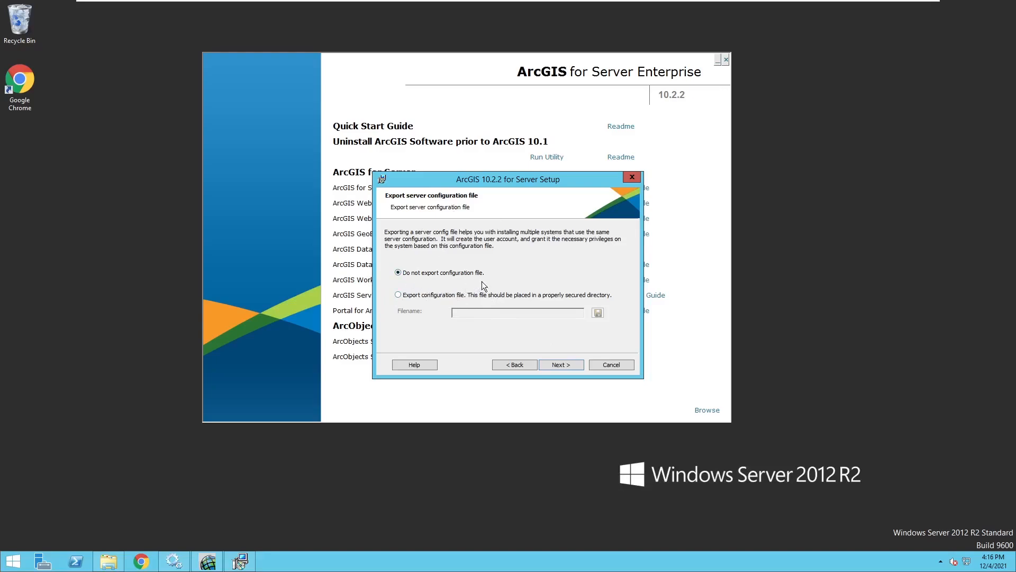
Step: Keep 'Do not export configuration file', install ArcGIS for Server, and finish the setup
click(550, 366)
click(551, 365)
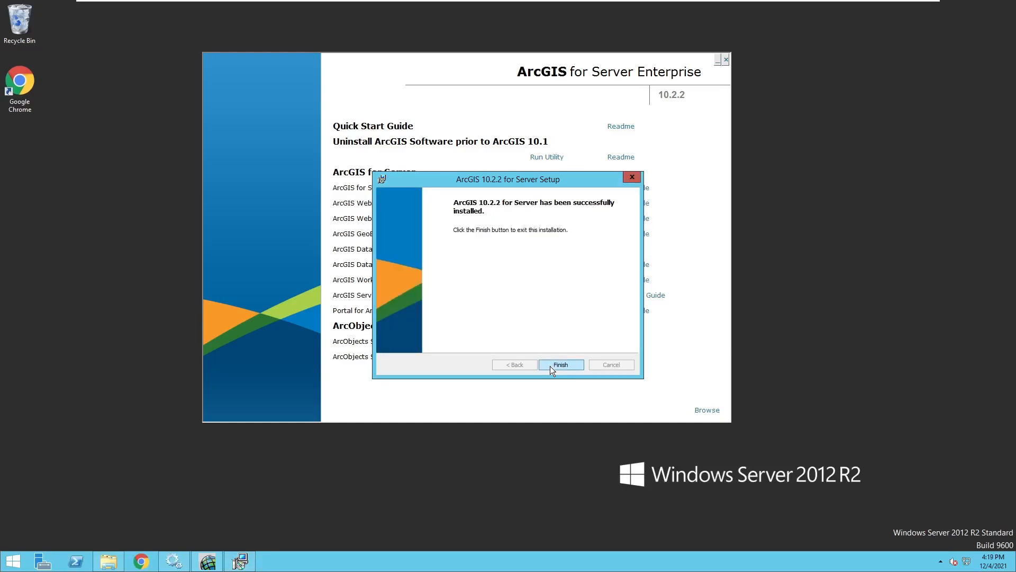
click(551, 365)
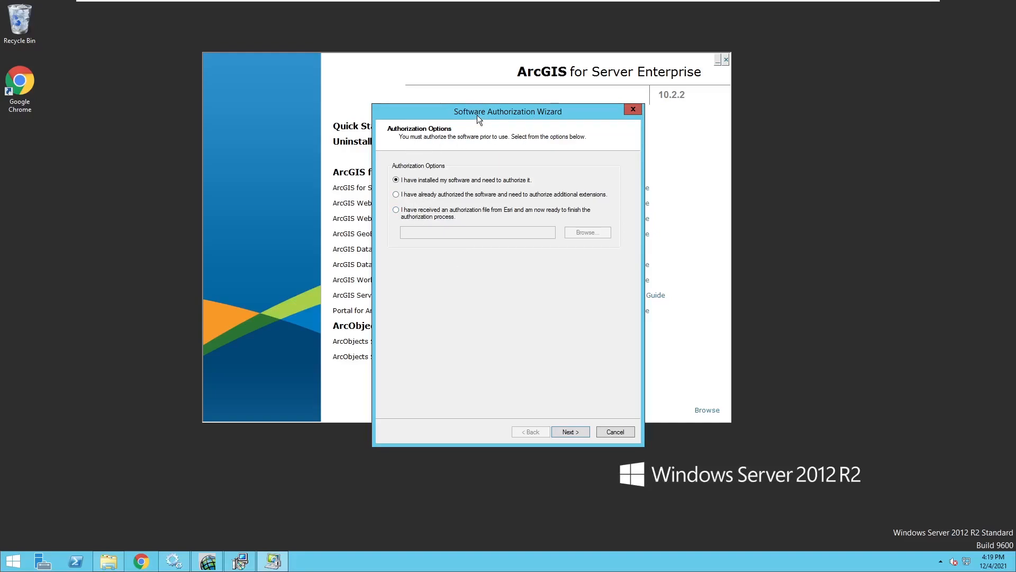
Step: Authorize using the received .ecp authorization file from Documents
click(397, 212)
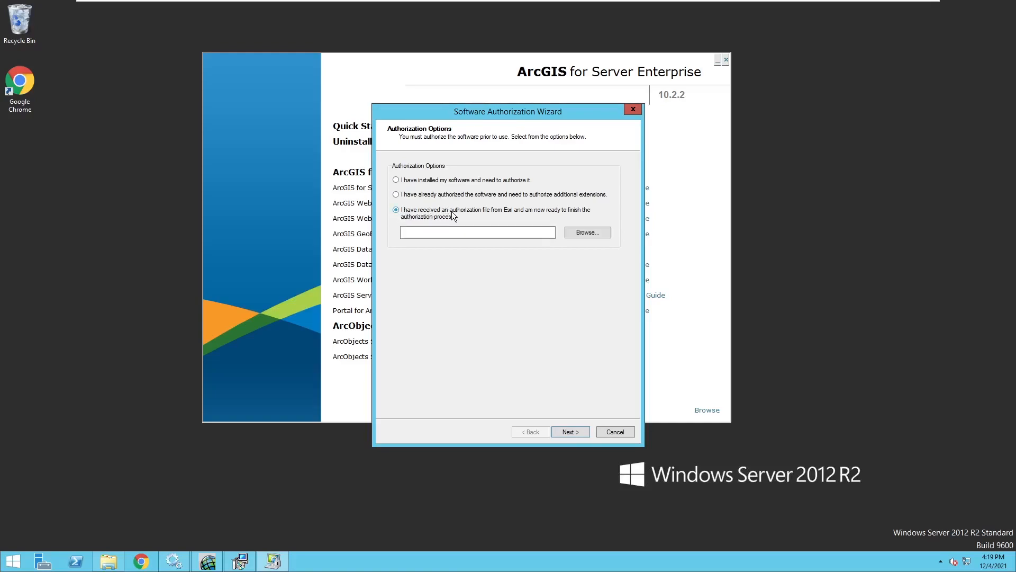
click(581, 232)
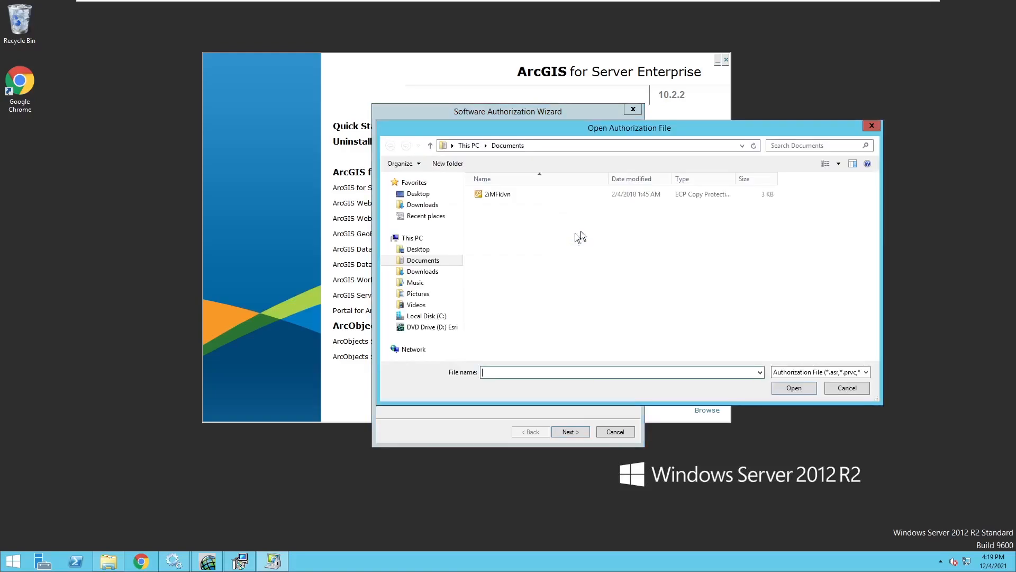
click(494, 199)
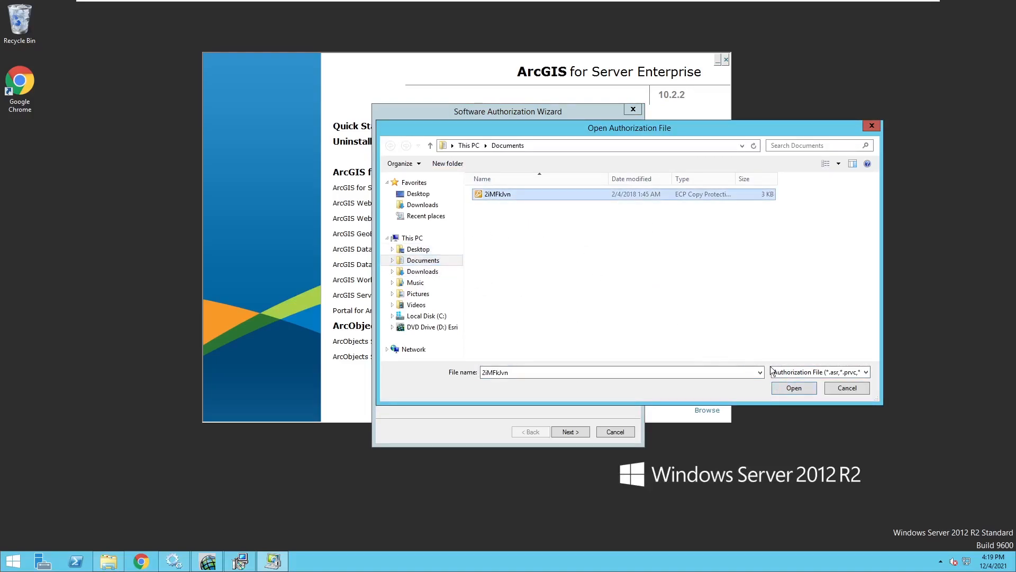
click(794, 388)
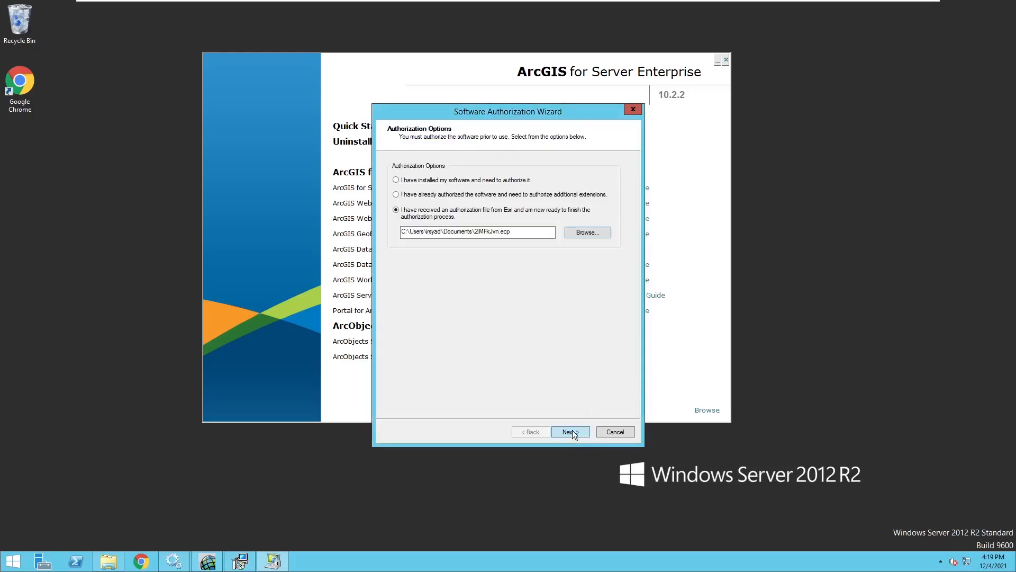
click(571, 431)
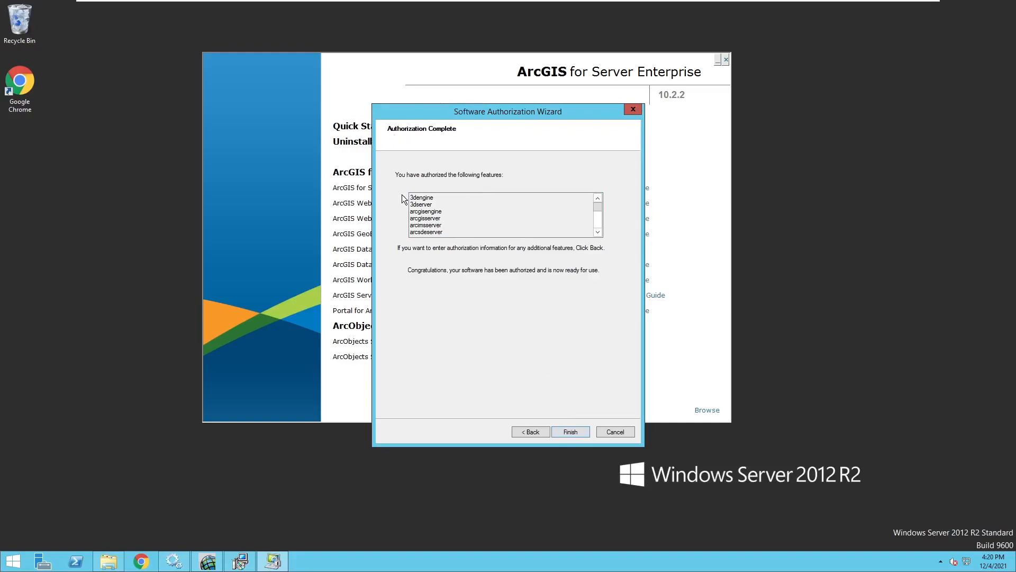
Step: Review the authorized features list and finish the Software Authorization Wizard
drag(411, 199, 453, 253)
click(453, 222)
scroll(453, 222, down, 10)
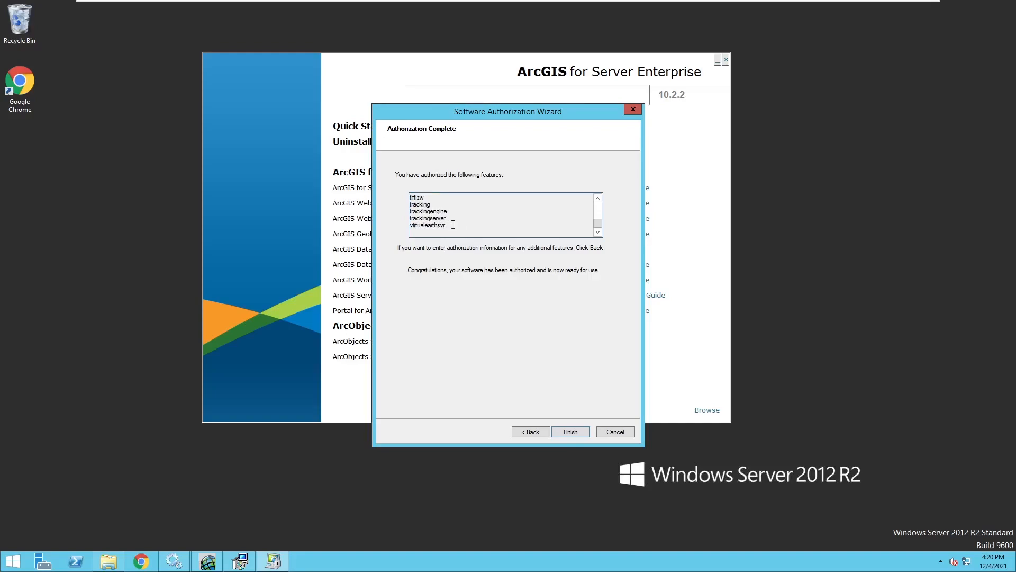
drag(451, 225, 428, 194)
scroll(451, 228, up, 10)
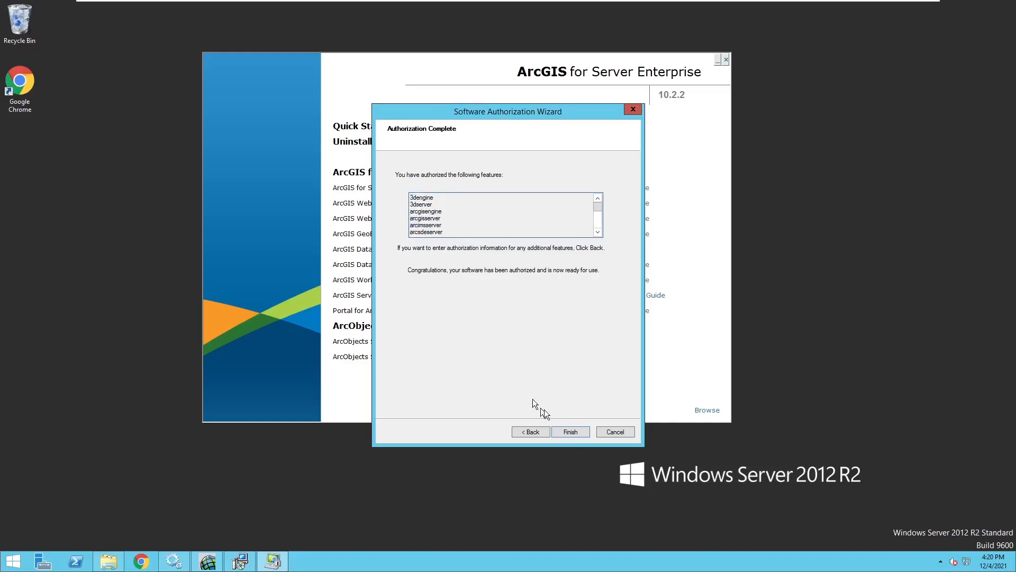
click(567, 432)
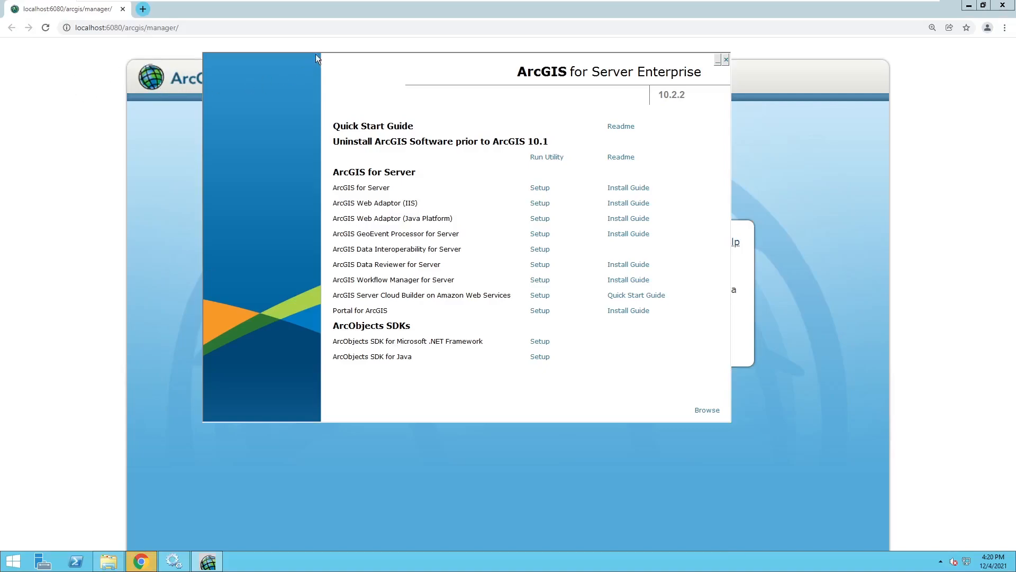
Step: Close the installer launcher and choose Create New Site in the ArcGIS Server Setup Wizard
click(725, 60)
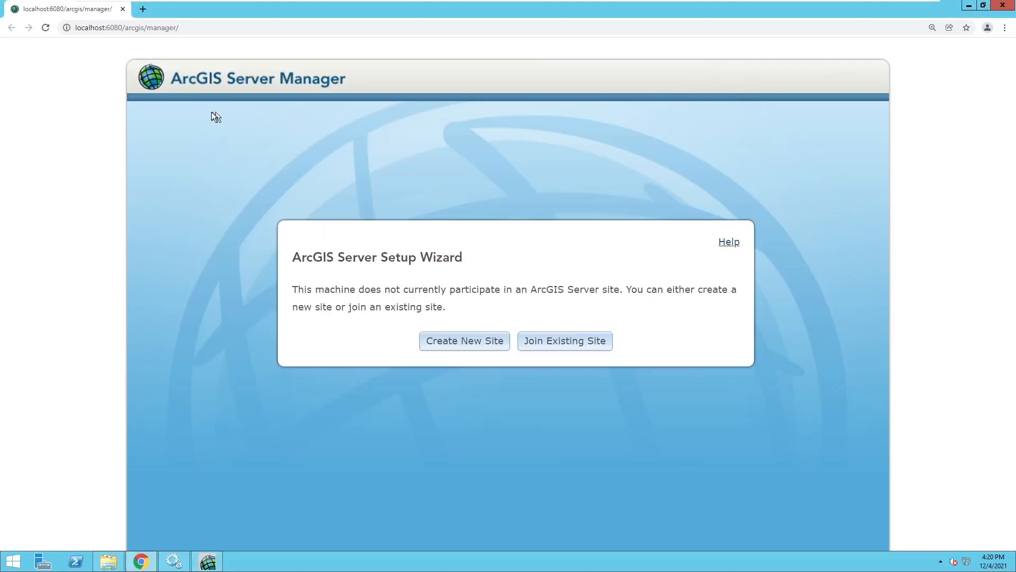
drag(292, 253, 620, 290)
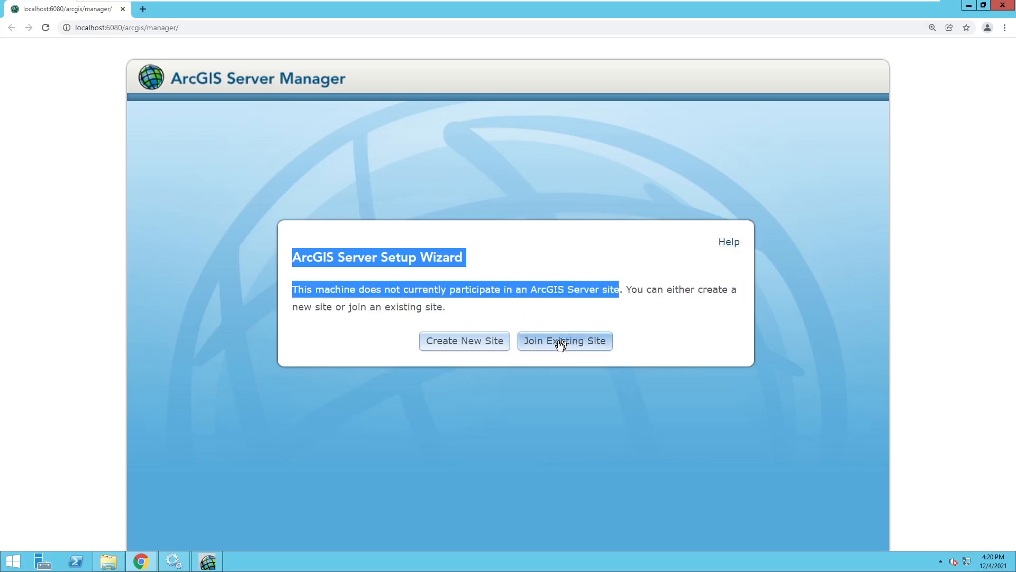
click(463, 343)
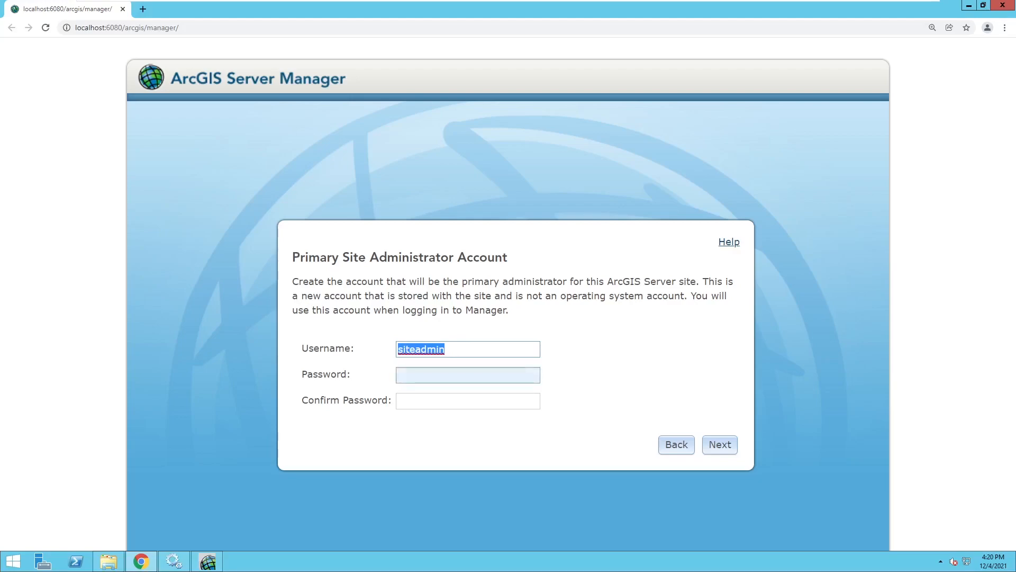
Step: Enter and confirm the primary site administrator password
click(455, 375)
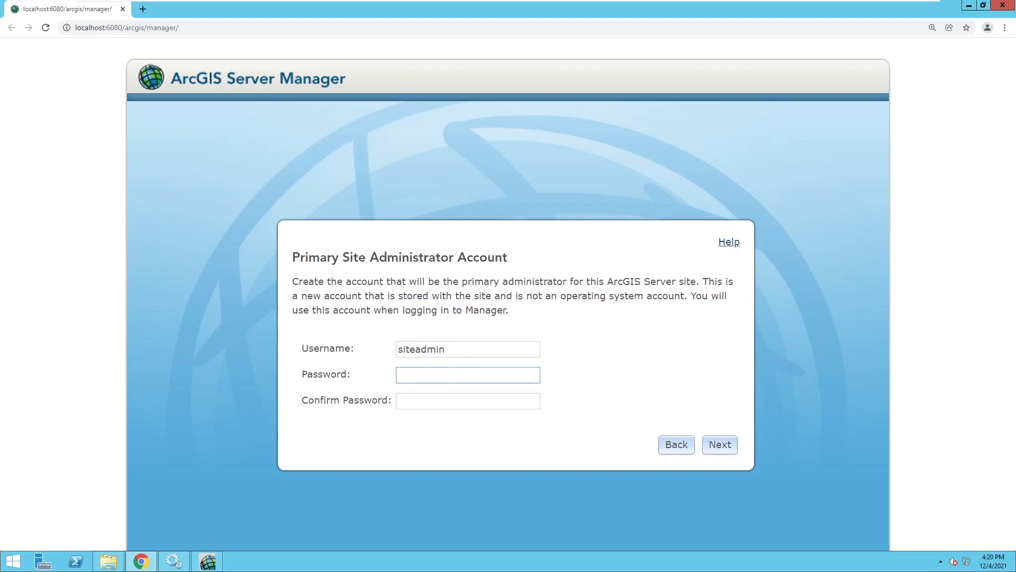
text(siteadmin)
key(Tab)
text(siteadmi)
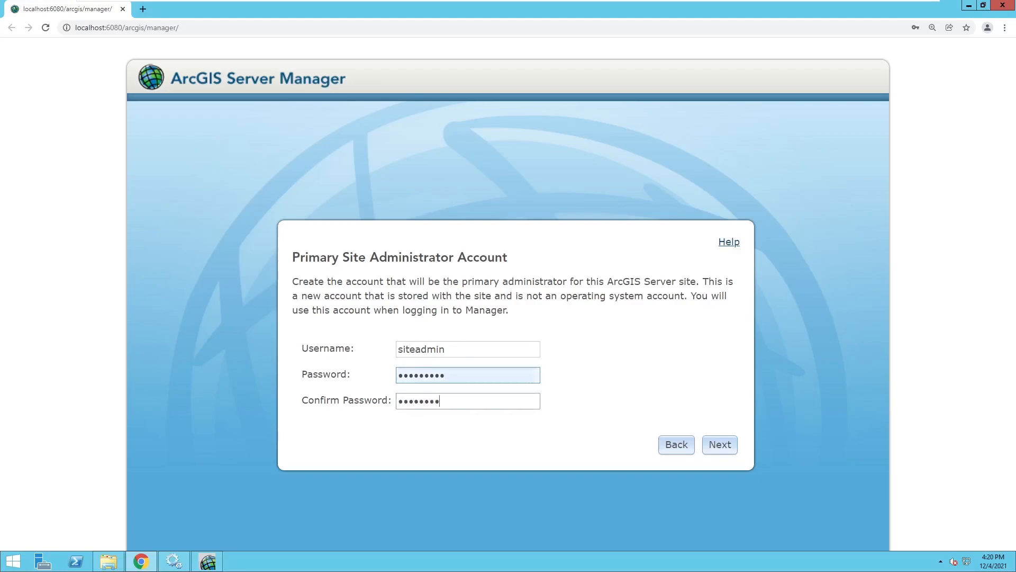
text(n)
key(Return)
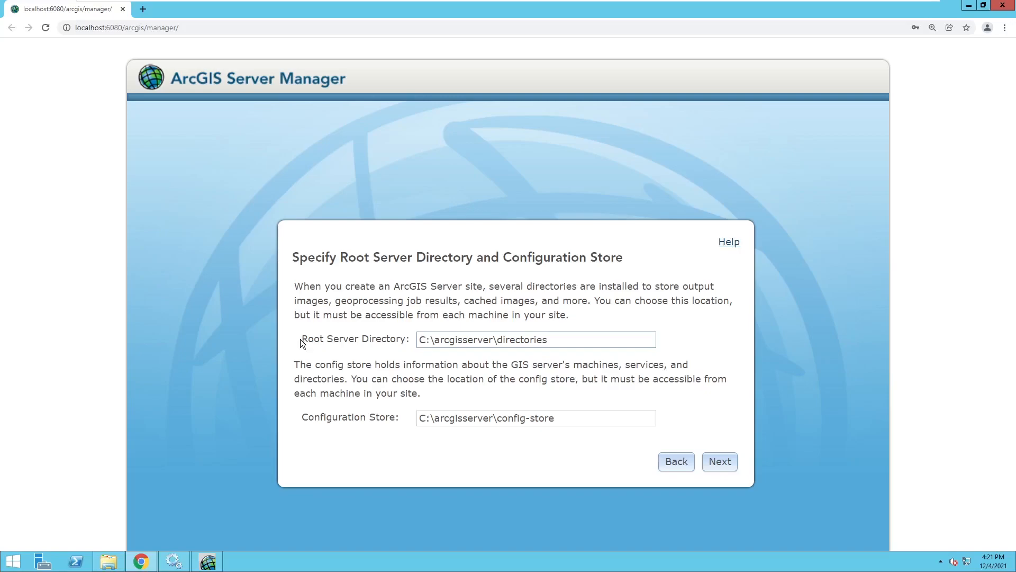
Step: Keep the default C:\arcgisserver directories and config-store paths and create the site
drag(300, 339, 543, 339)
drag(306, 416, 398, 414)
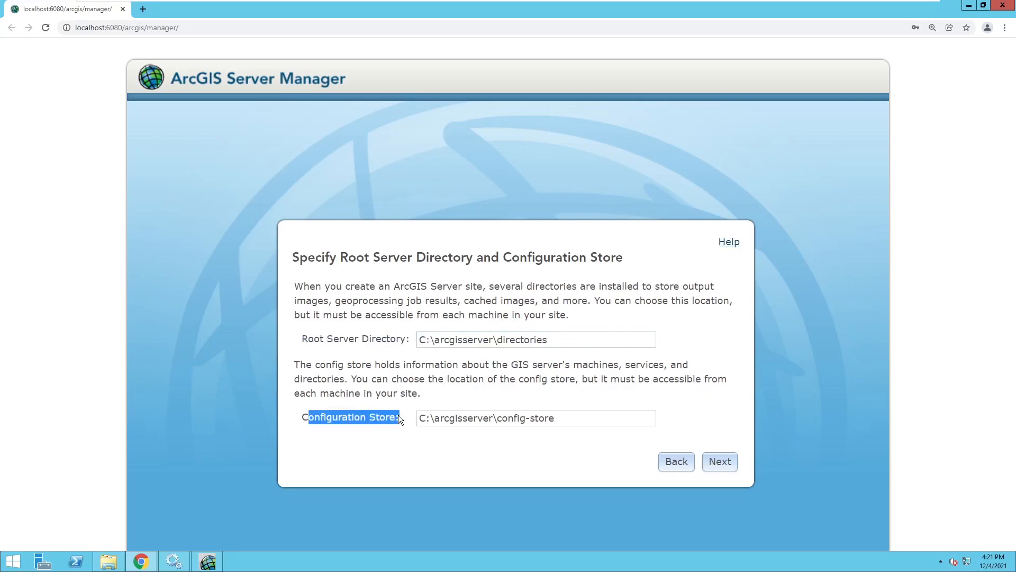
click(408, 392)
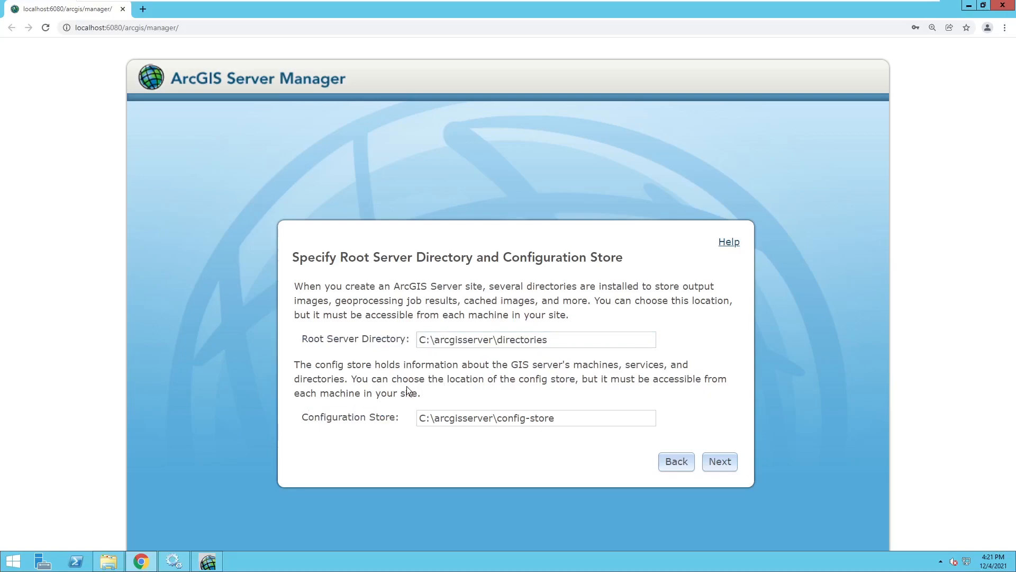
click(728, 466)
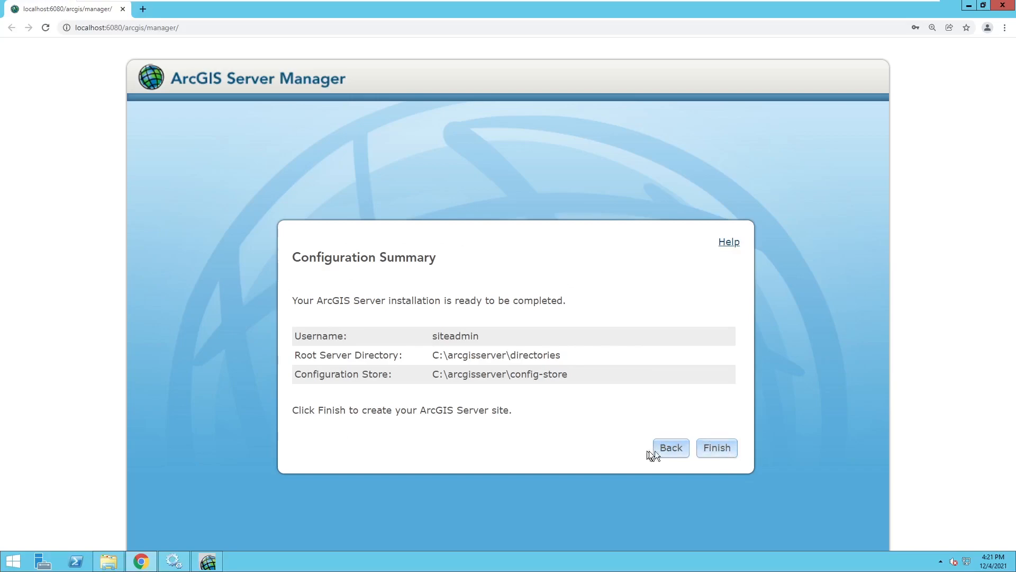
click(717, 448)
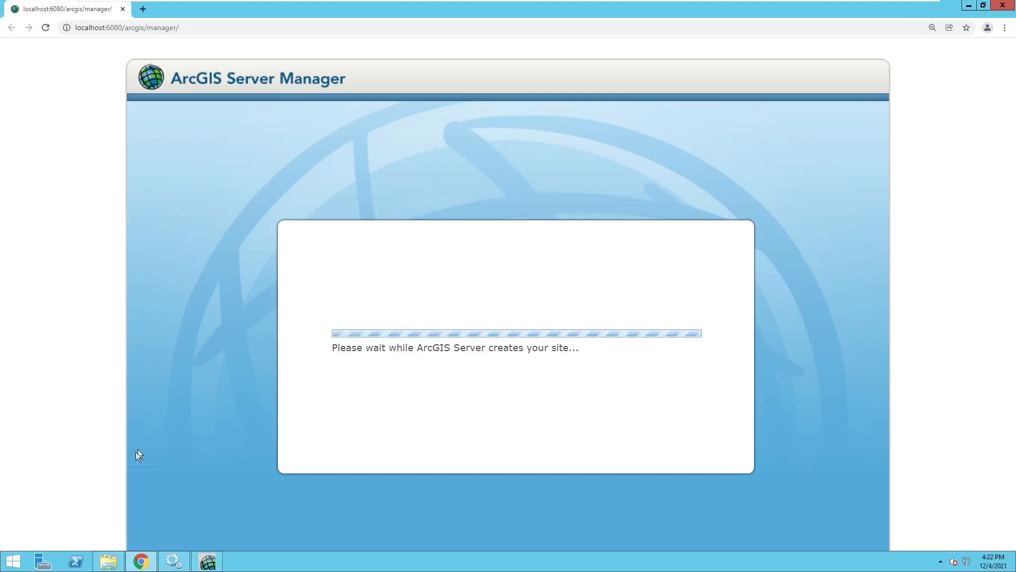
Step: Open C:\arcgisserver in File Explorer and look inside the config-store folder
click(108, 561)
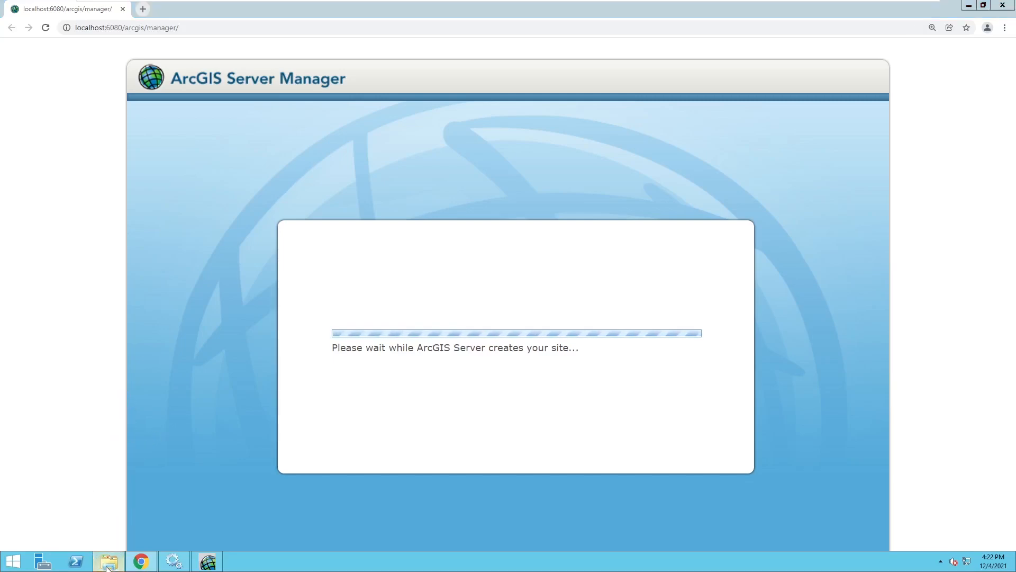
click(185, 237)
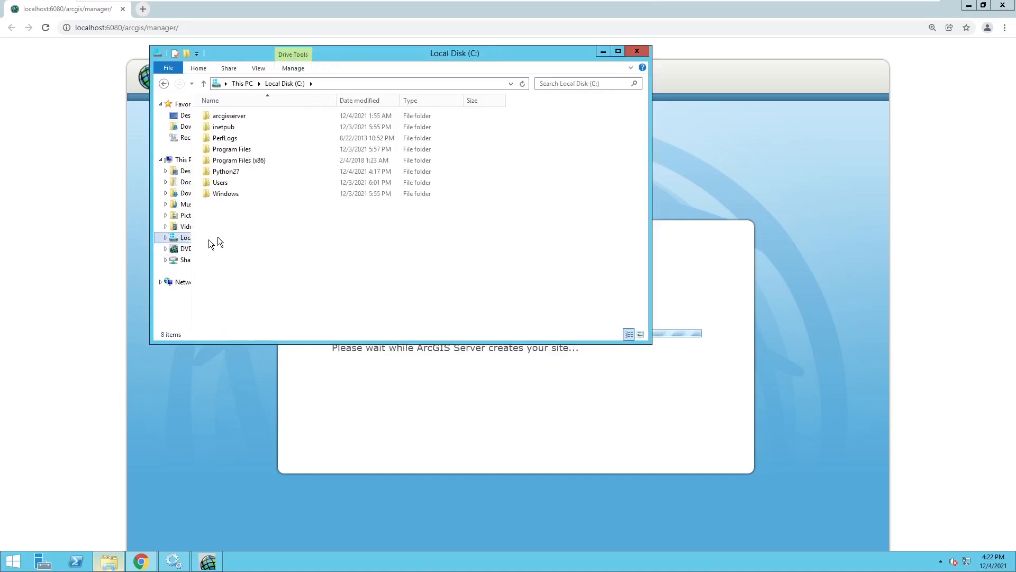
double_click(240, 116)
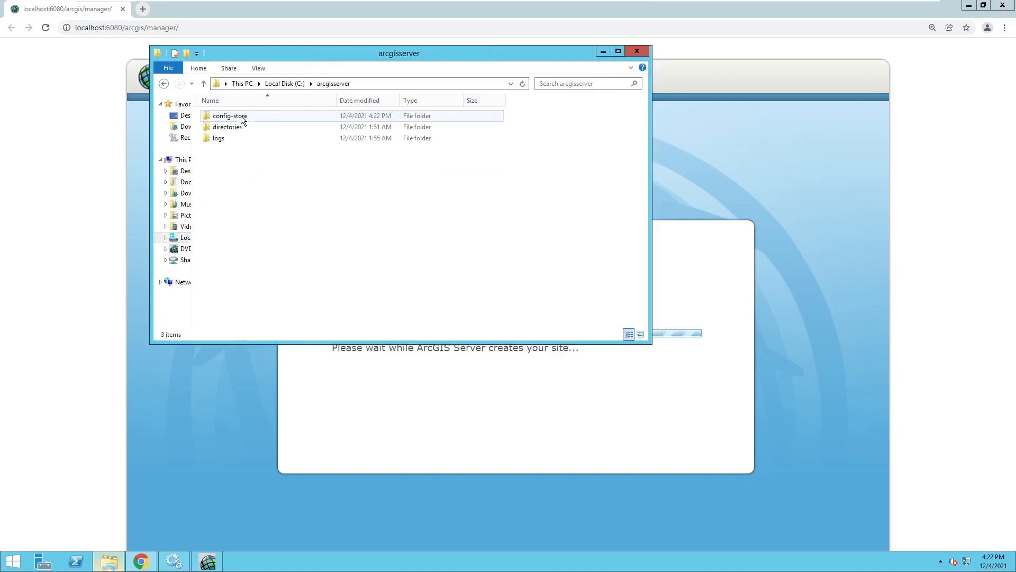
click(237, 114)
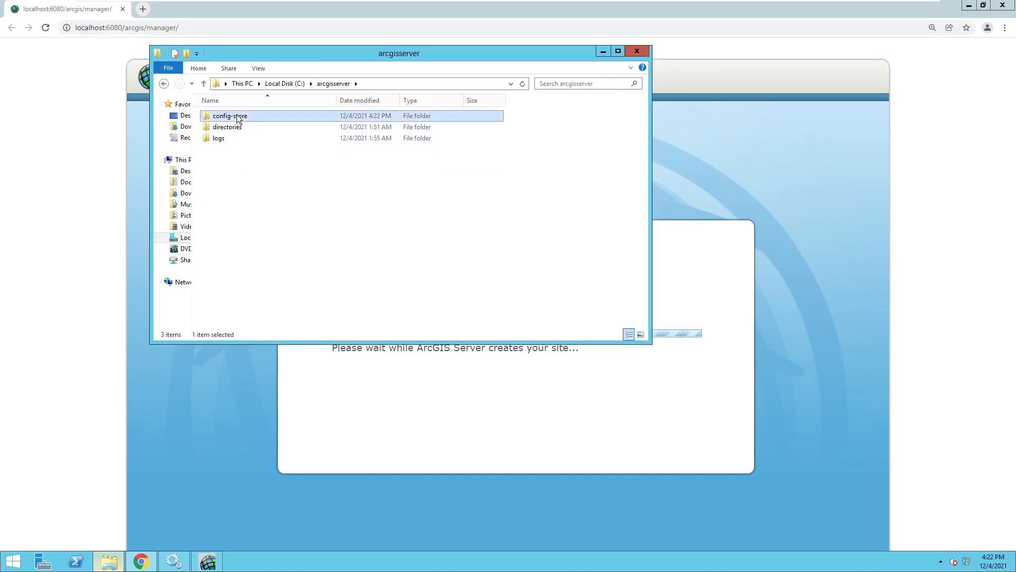
double_click(228, 116)
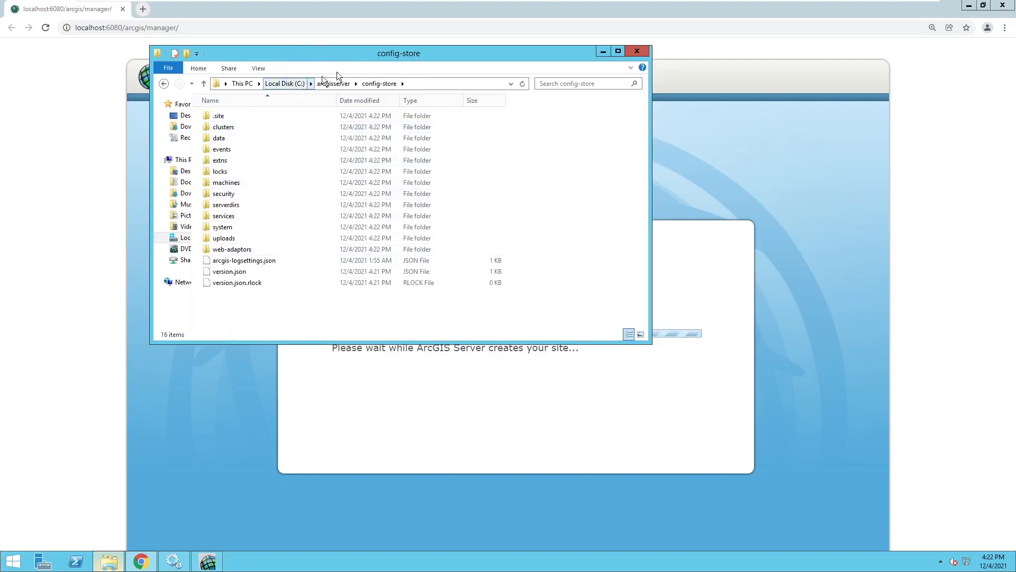
click(320, 86)
Step: Browse the directories folder and look inside arcgiscache
double_click(219, 128)
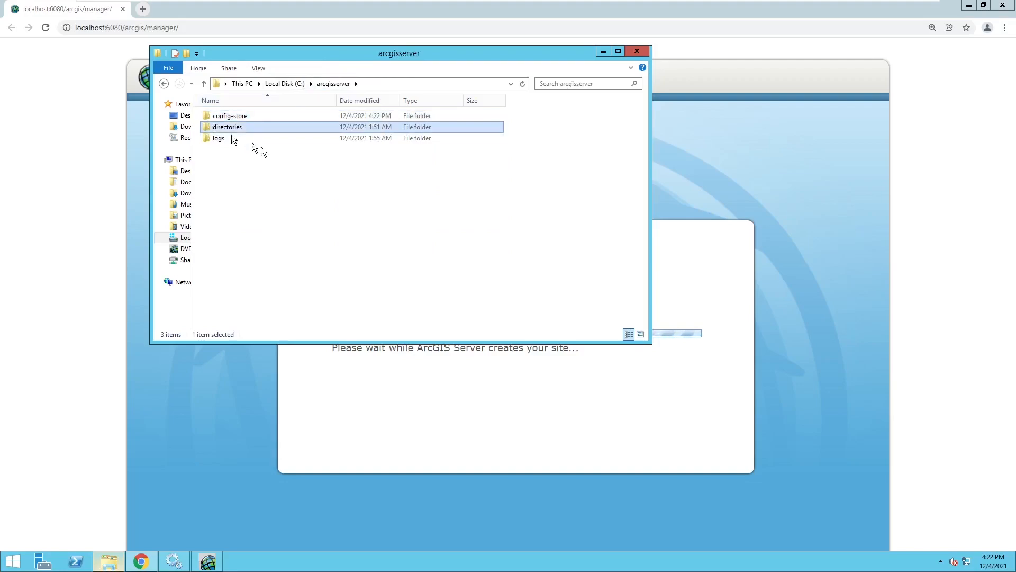
drag(298, 196, 208, 102)
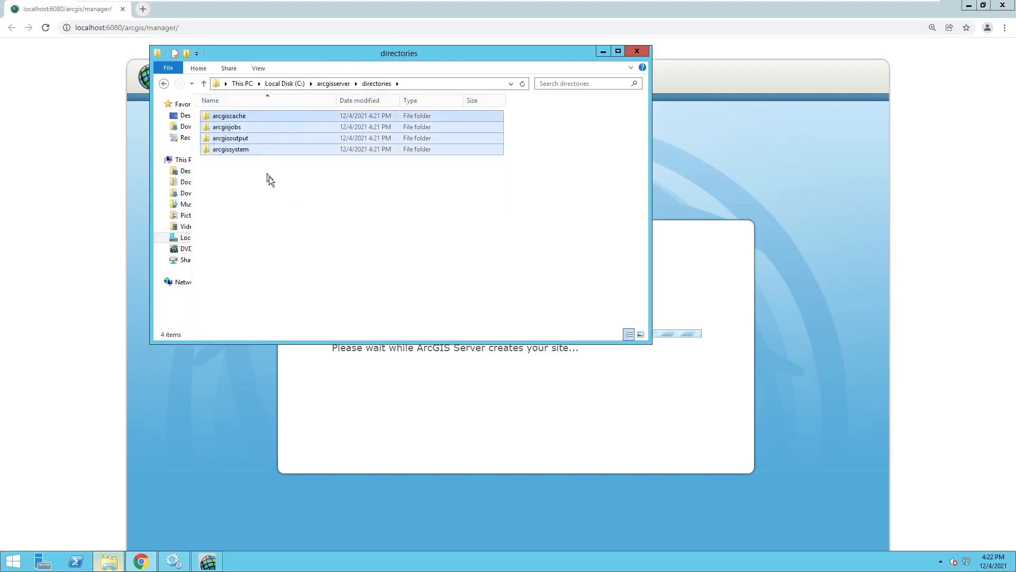
click(269, 176)
click(237, 120)
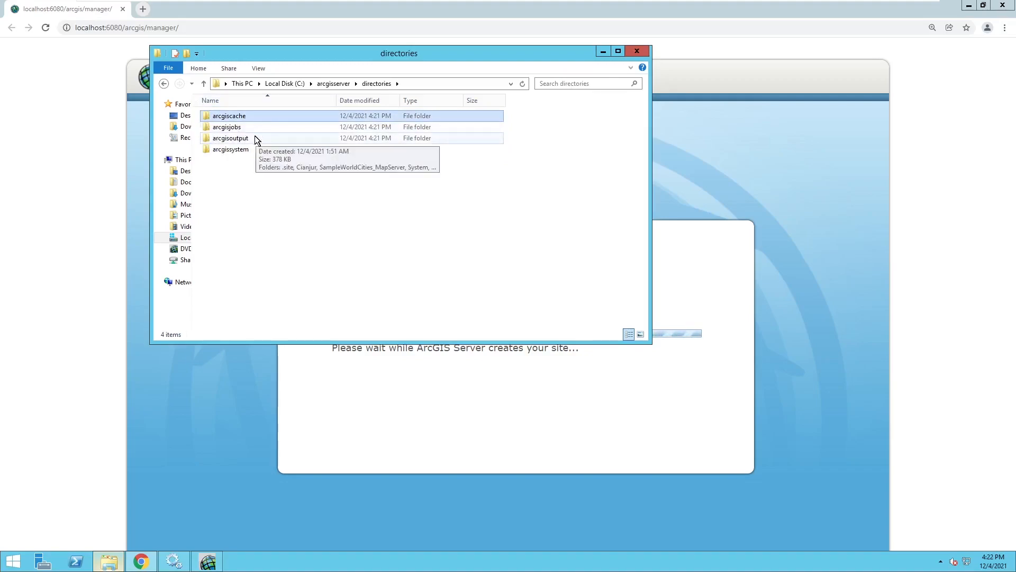
key(Return)
click(365, 86)
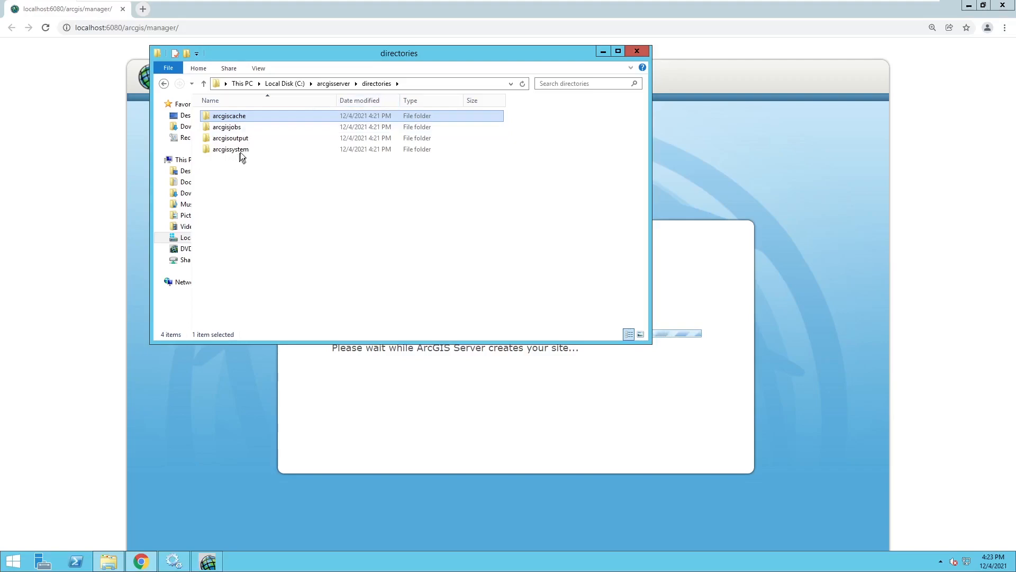
Step: Open directories\arcgissystem\arcgisuploads
click(240, 151)
key(Return)
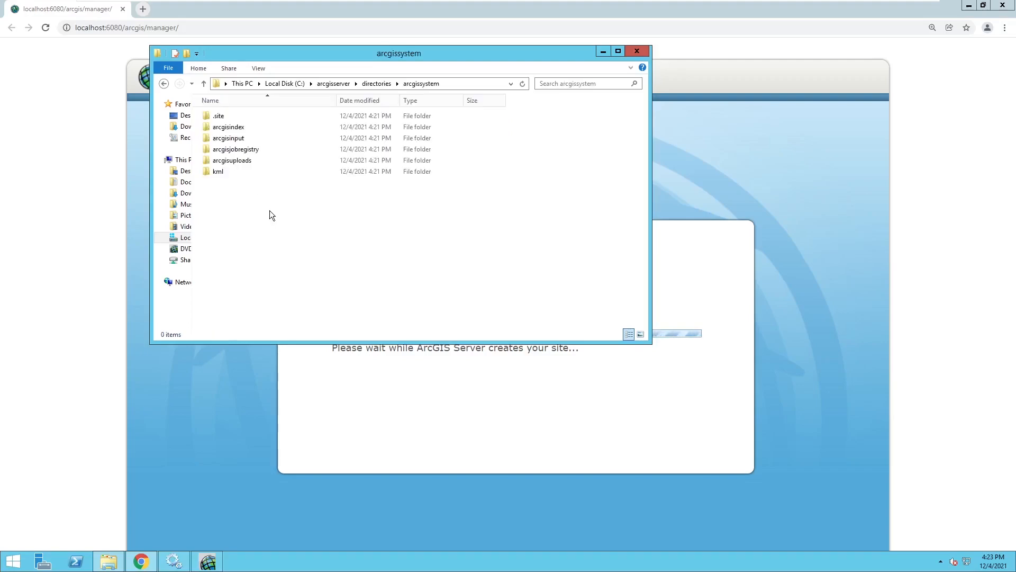
drag(263, 196, 202, 119)
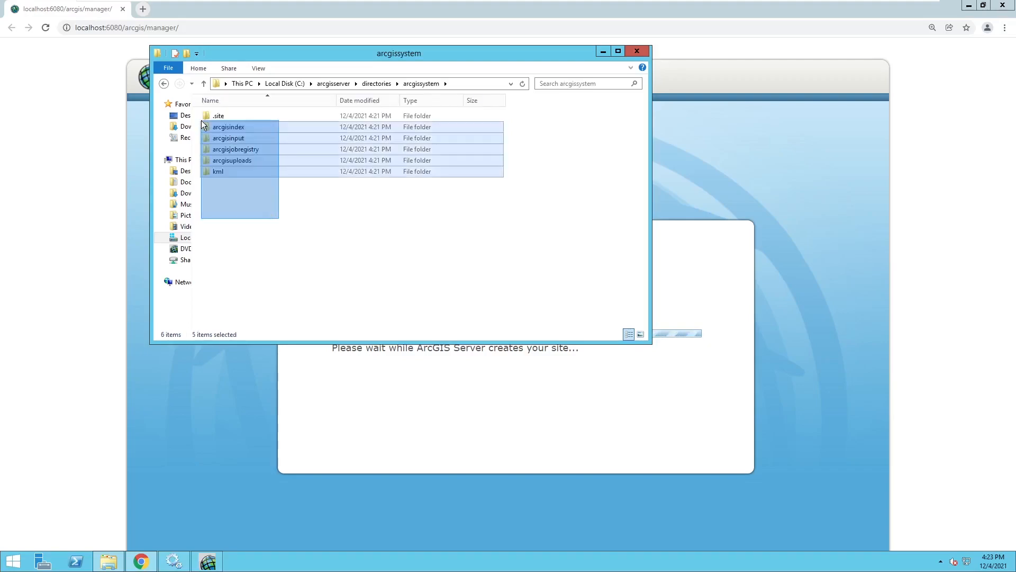
click(302, 228)
click(229, 162)
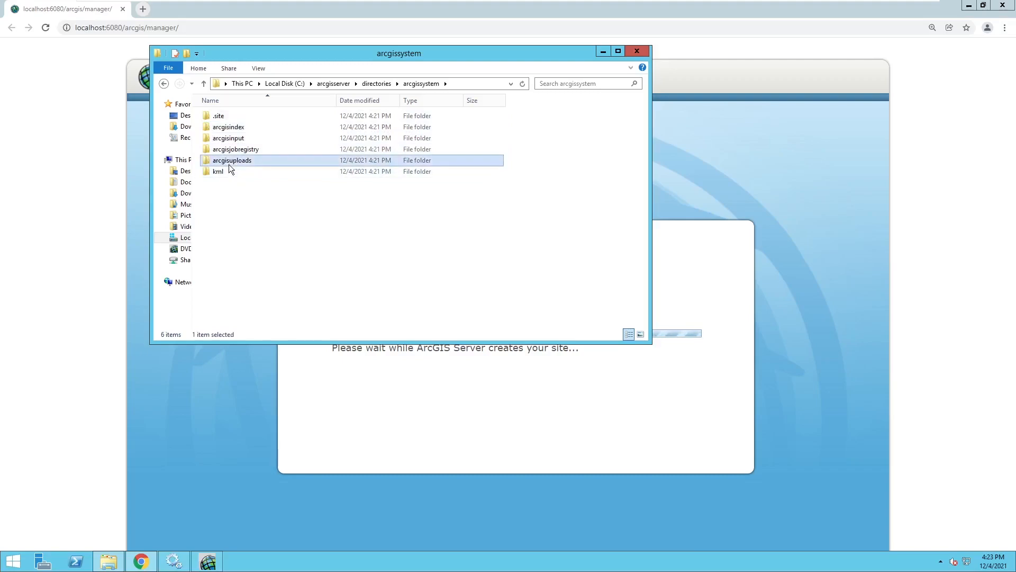
key(Return)
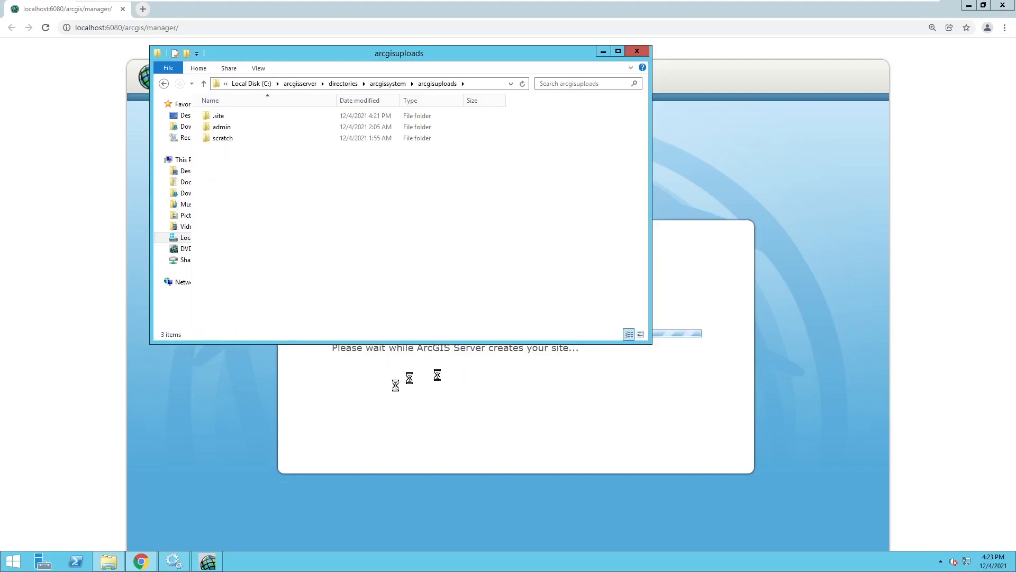
drag(377, 198, 368, 110)
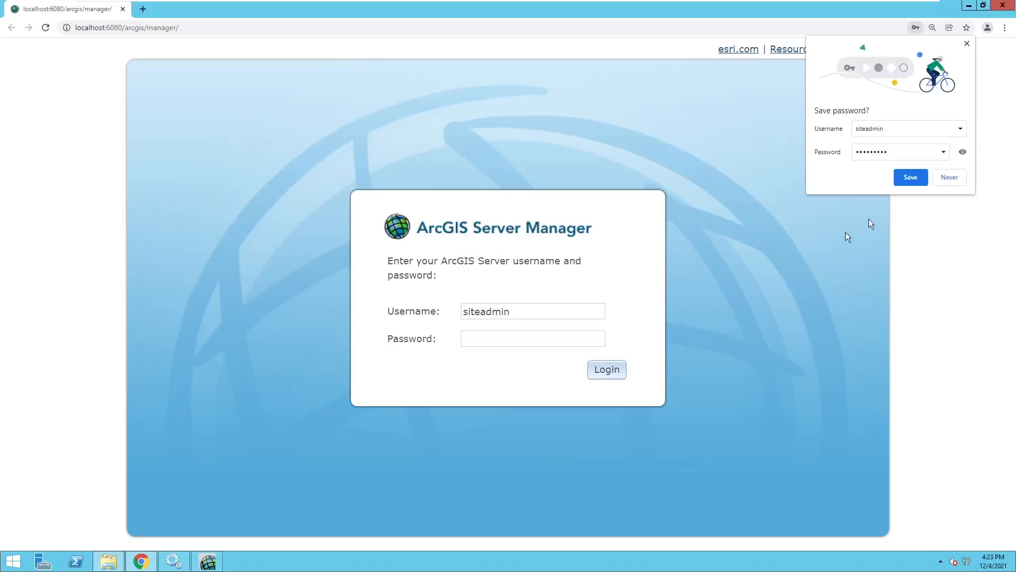
Step: Dismiss Chrome's save-password bubble and log in with the site administrator password
click(967, 44)
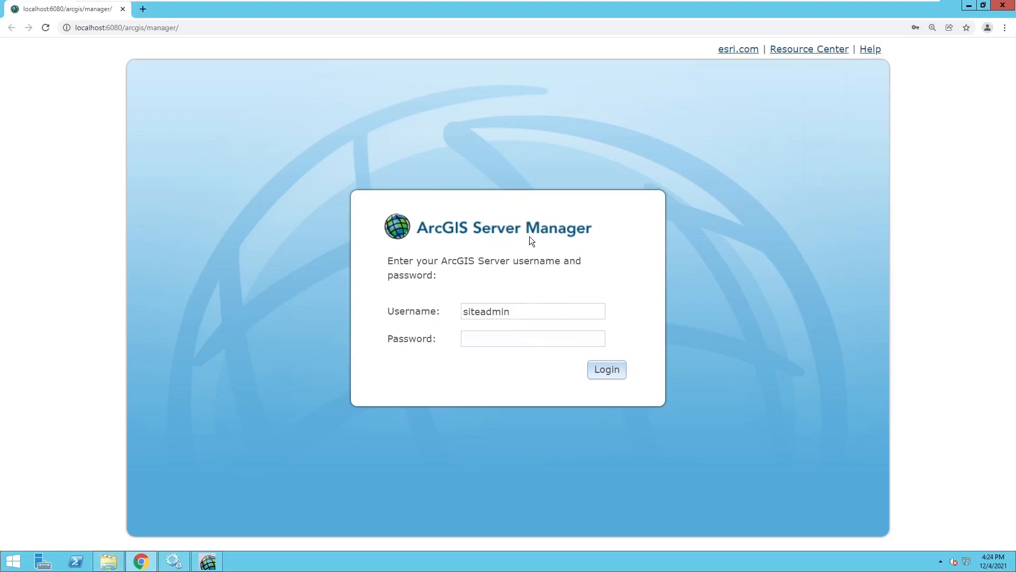
key(Tab)
text(•••••••••)
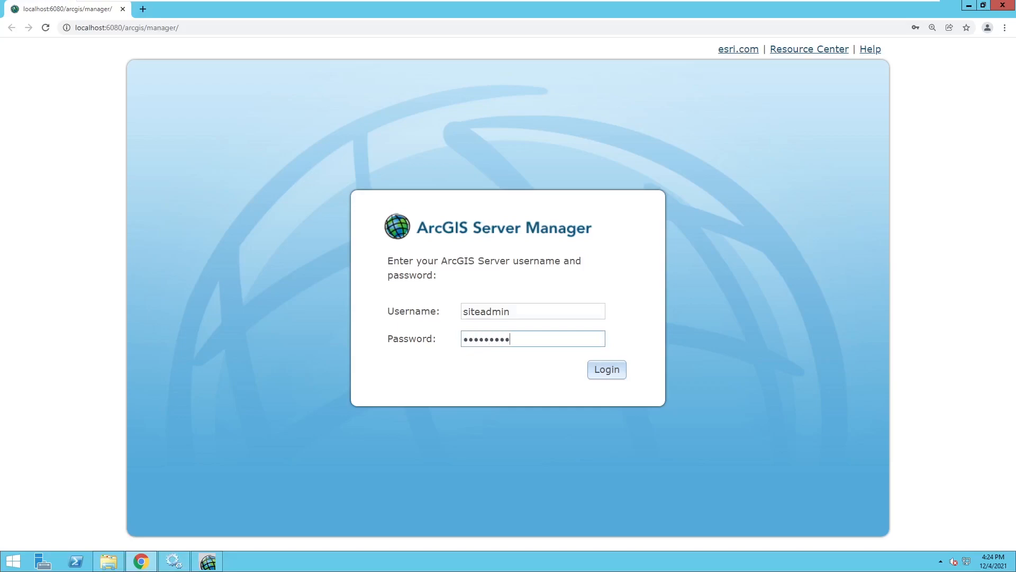
click(607, 371)
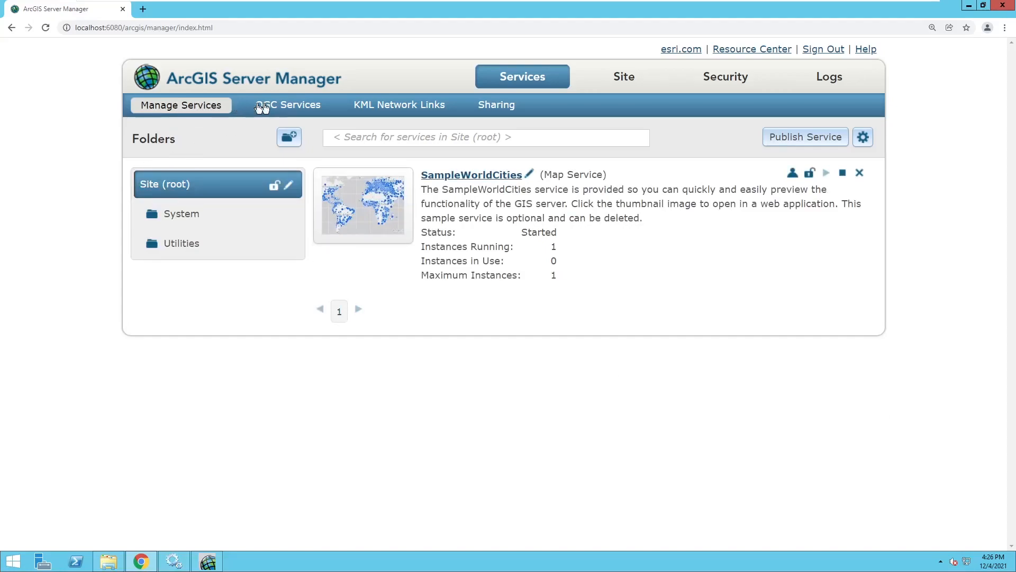
Step: Check the OGC services, KML Network Links and Sharing pages, then go to the Site tab
click(286, 108)
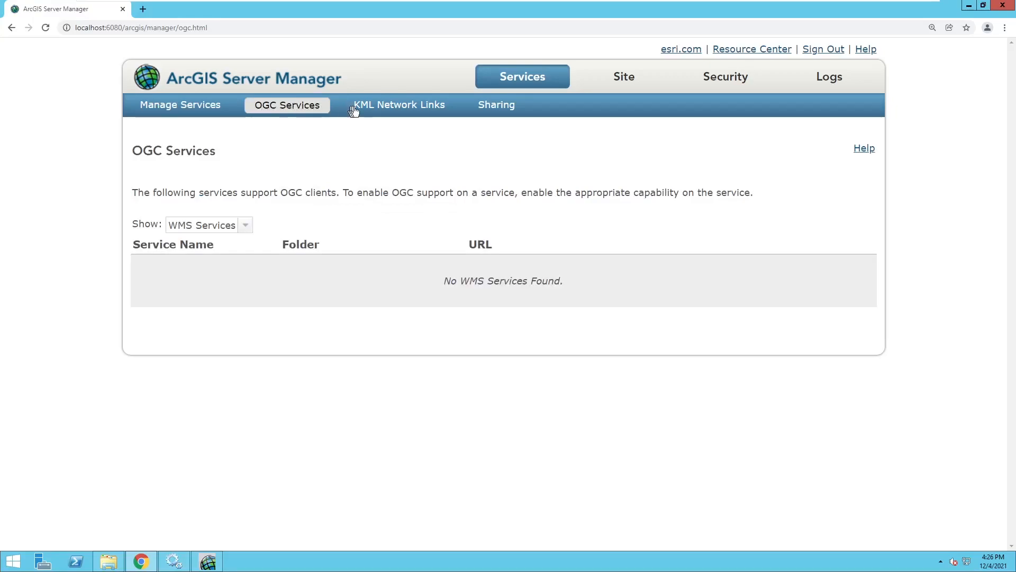
click(414, 108)
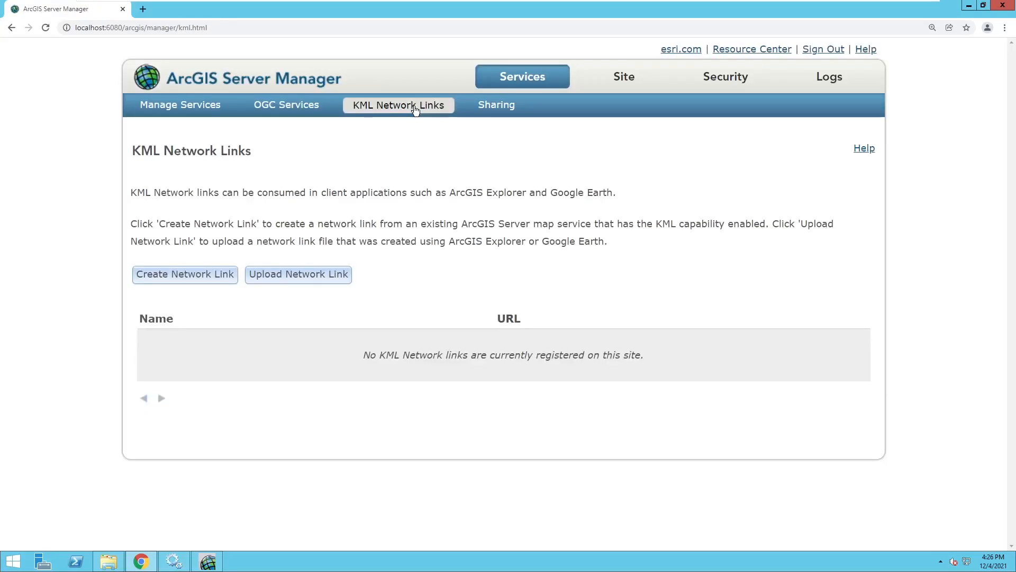
click(496, 105)
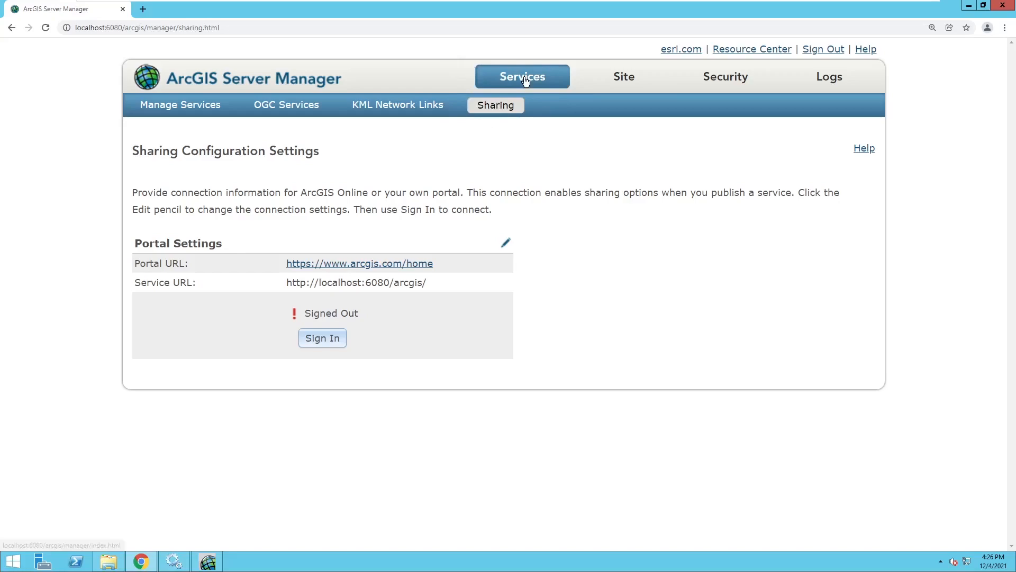
click(622, 84)
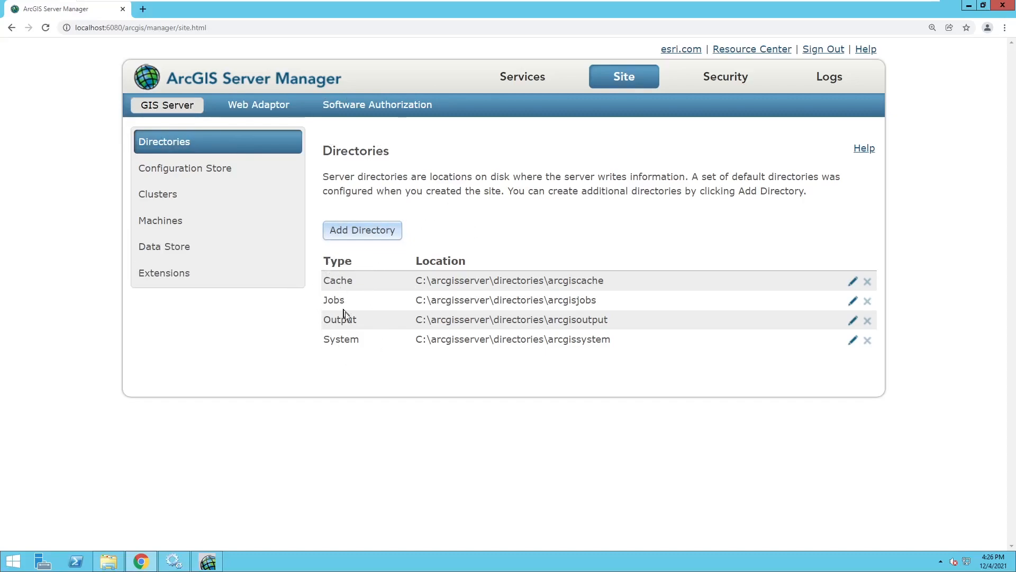
Step: Check the configuration store path, then read the Clusters page description
click(199, 172)
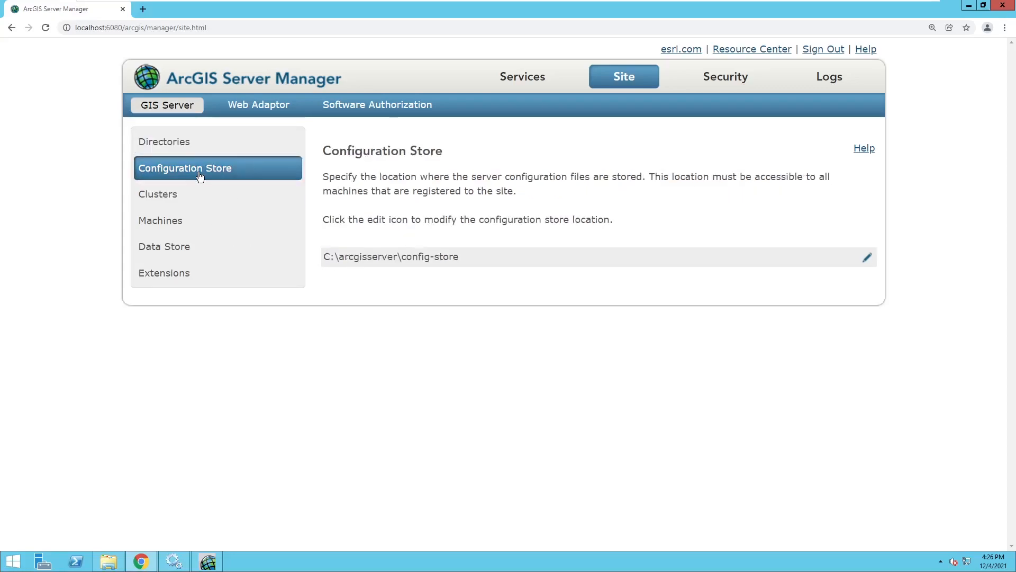
drag(482, 260, 324, 258)
click(154, 194)
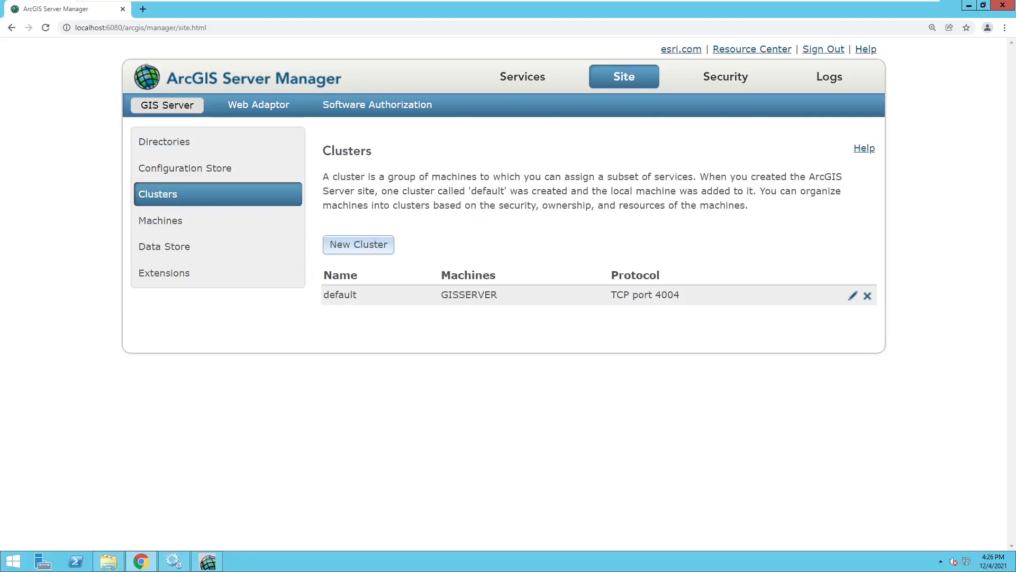
drag(432, 177, 700, 176)
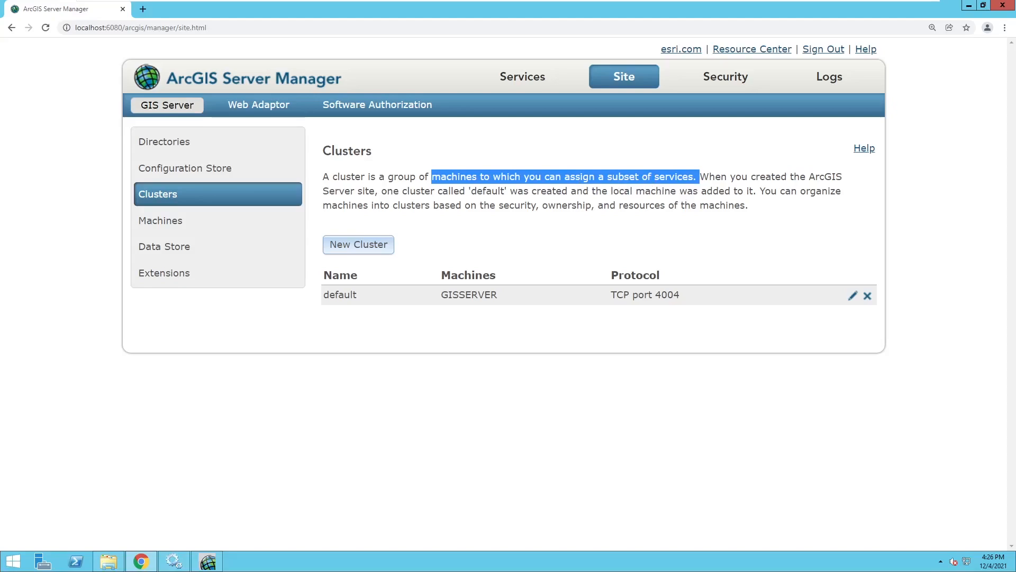
drag(701, 177, 494, 200)
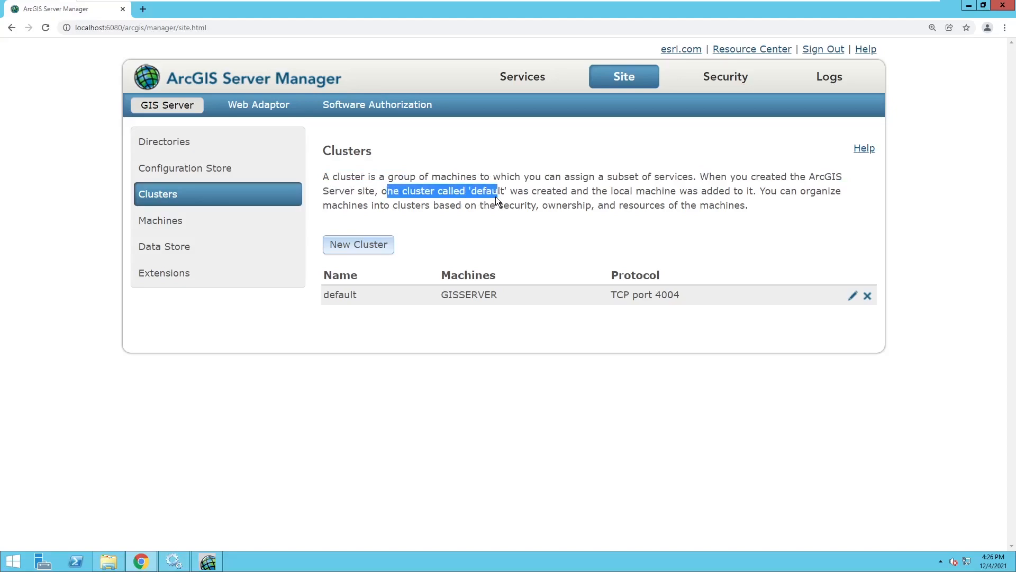
Step: Note how the default cluster adds the local machine, then list the site's machines, GISSERVER Started
drag(342, 295, 335, 295)
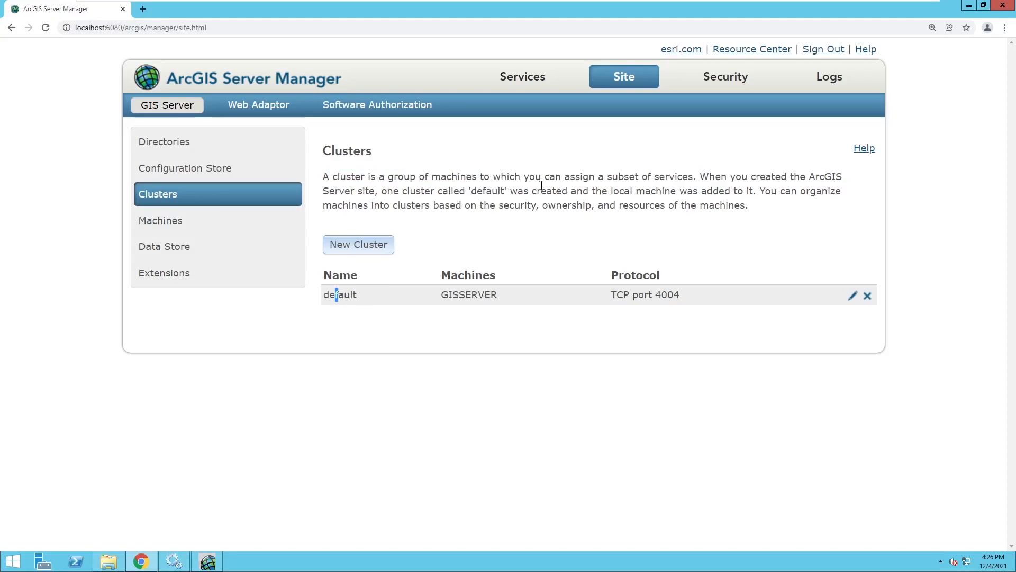
drag(518, 190, 747, 191)
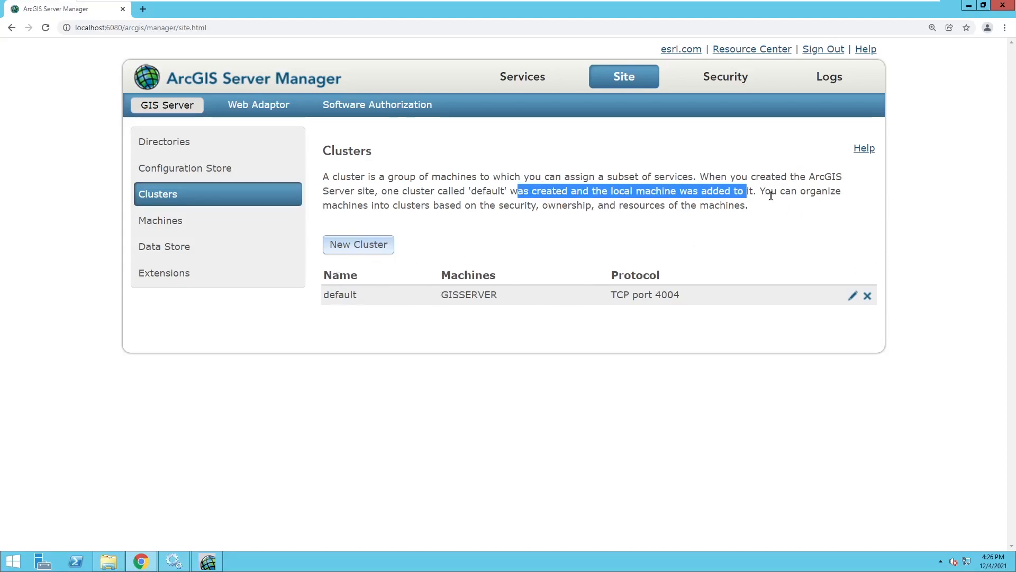
drag(759, 191, 856, 201)
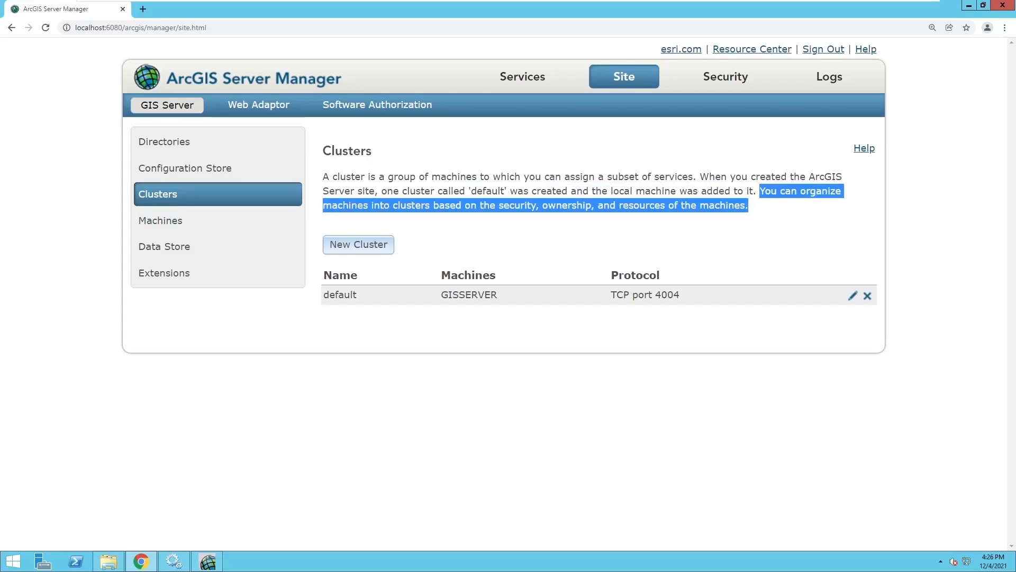
click(465, 204)
drag(465, 205, 521, 205)
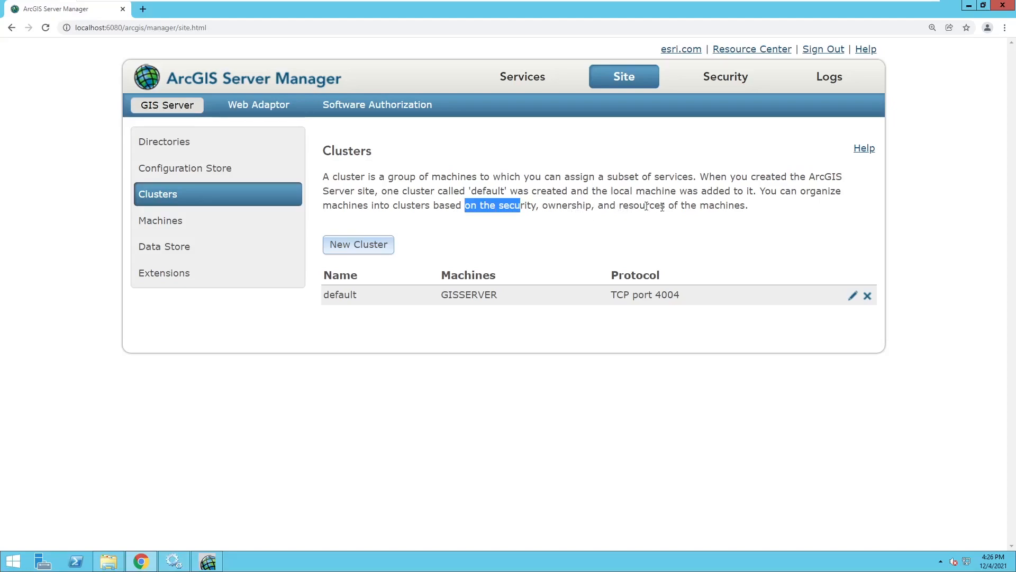
click(192, 221)
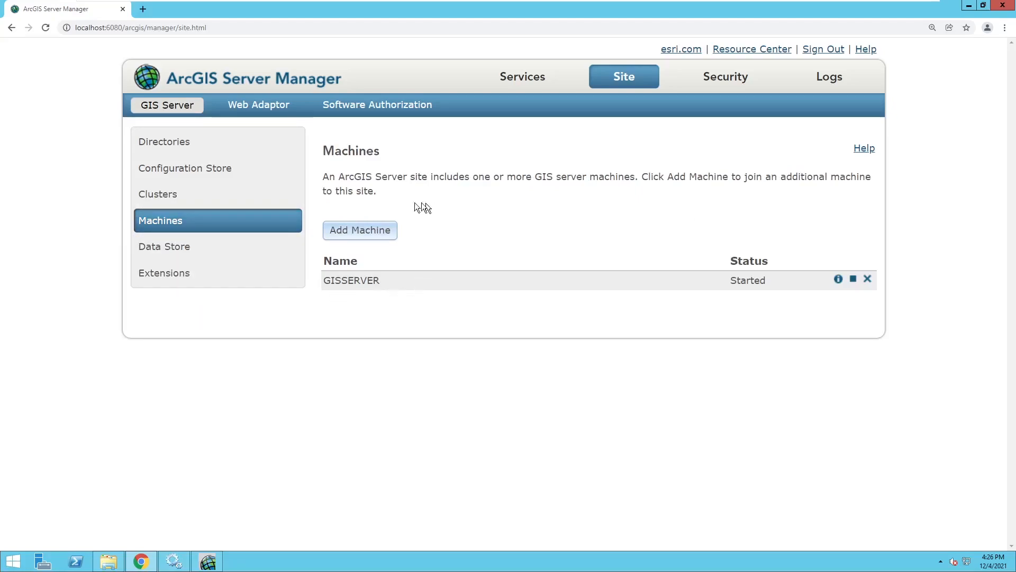
Step: Review the Data Store registration page and its Register Database options
drag(345, 177, 388, 178)
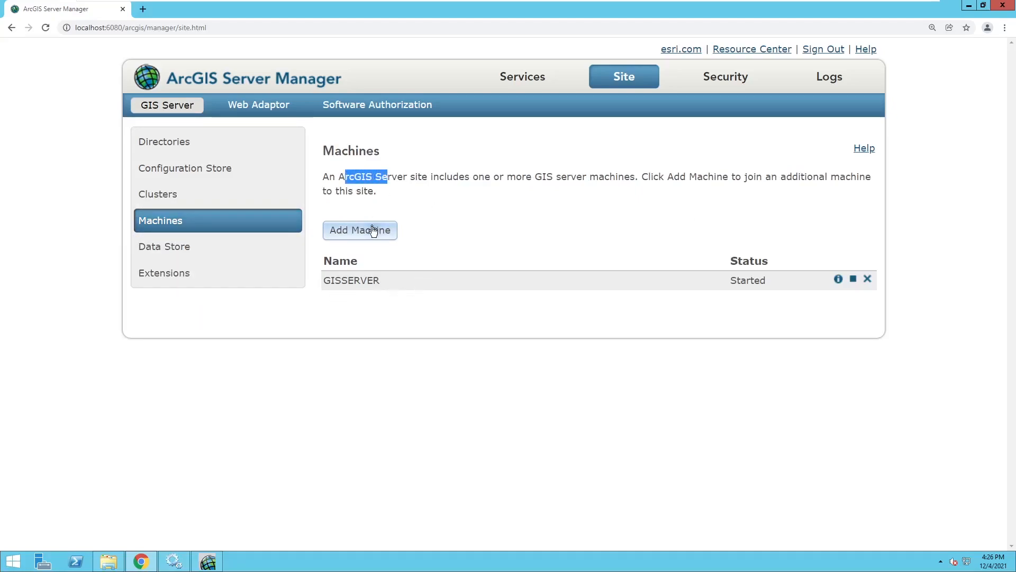
click(720, 191)
click(228, 250)
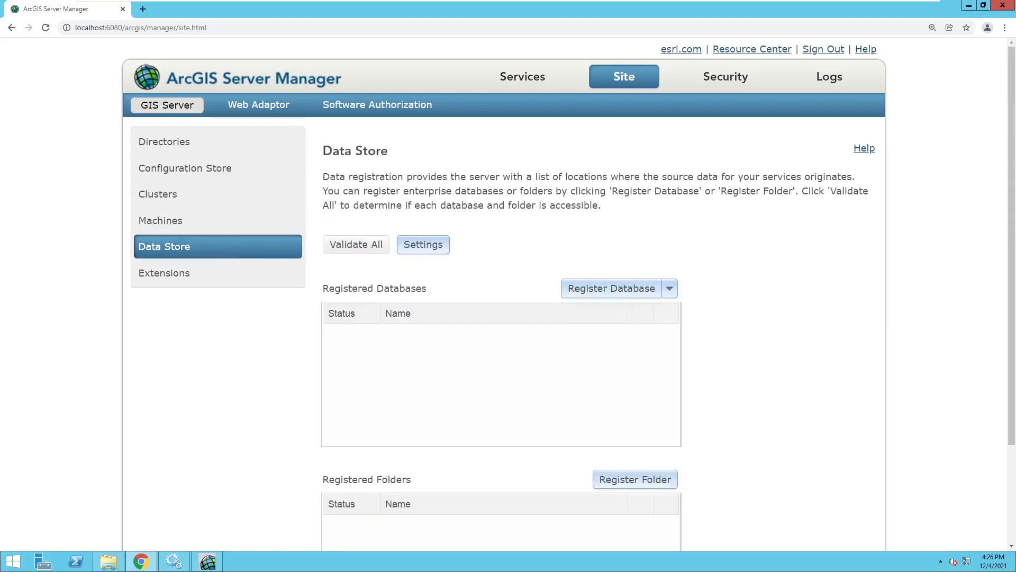
drag(329, 177, 694, 176)
click(670, 288)
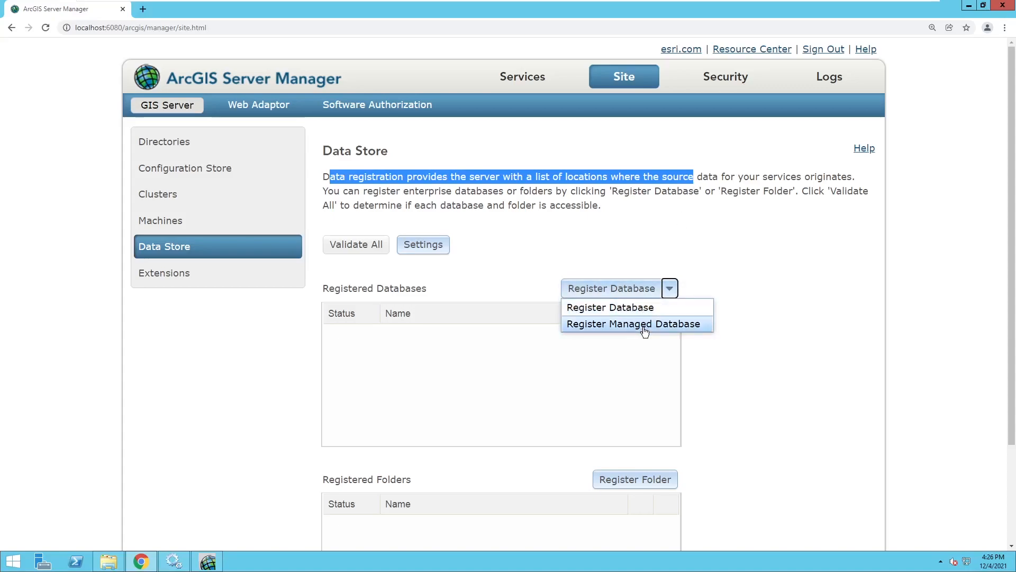
scroll(739, 373, down, 3)
Step: Confirm no extensions are listed and no Web Adaptors are registered on the site
click(735, 371)
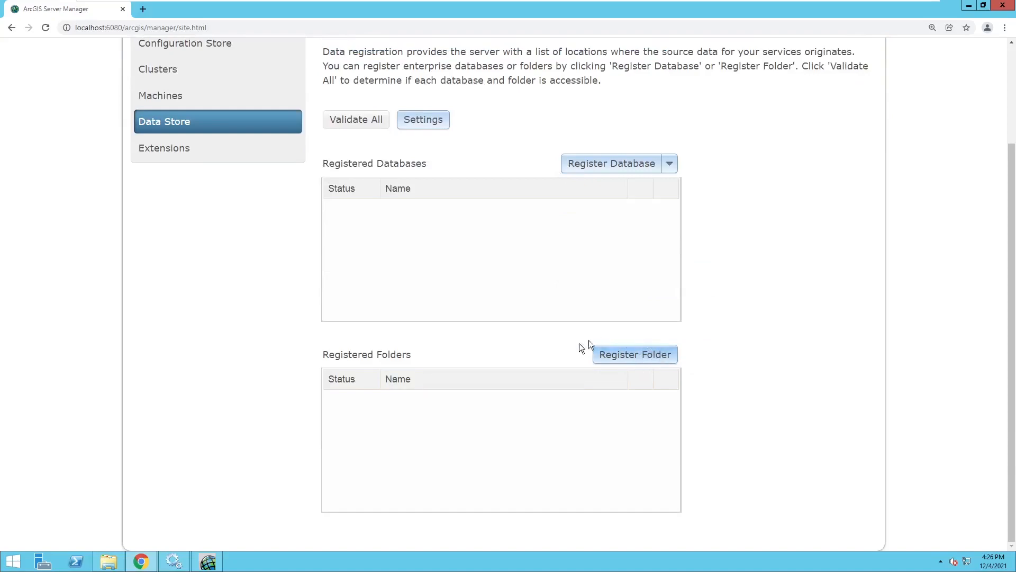
scroll(295, 267, up, 3)
click(197, 274)
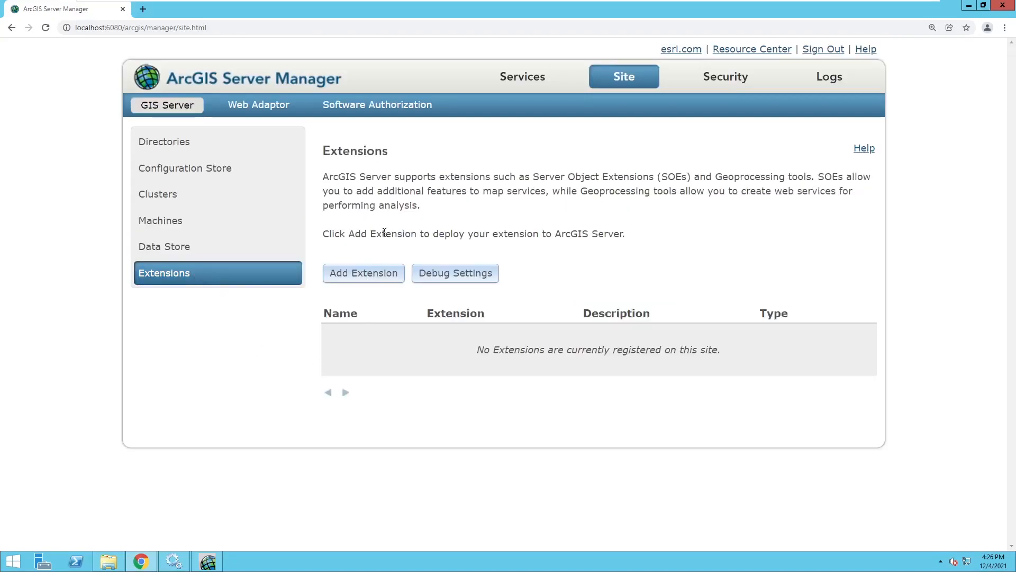
click(254, 106)
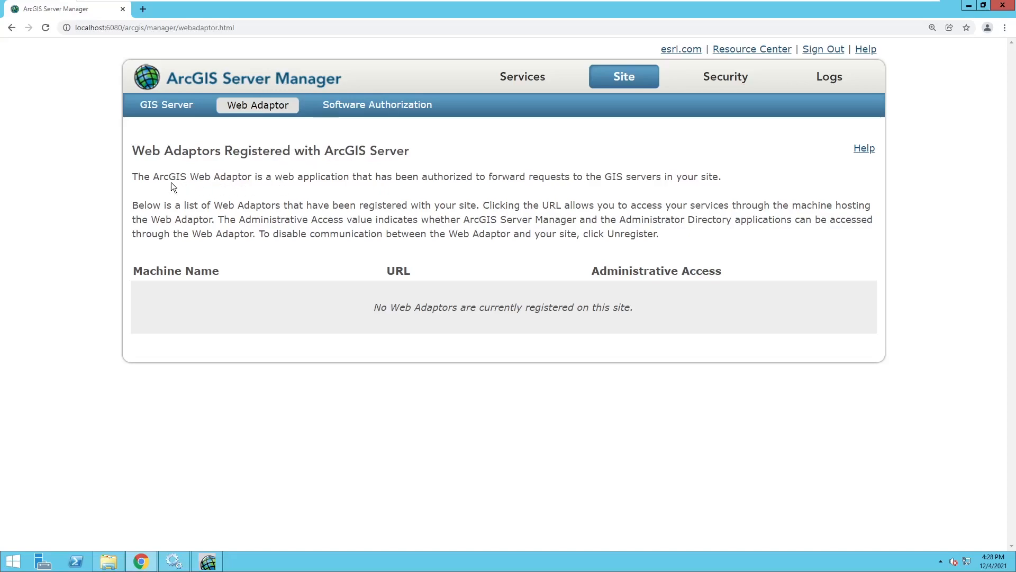
click(374, 112)
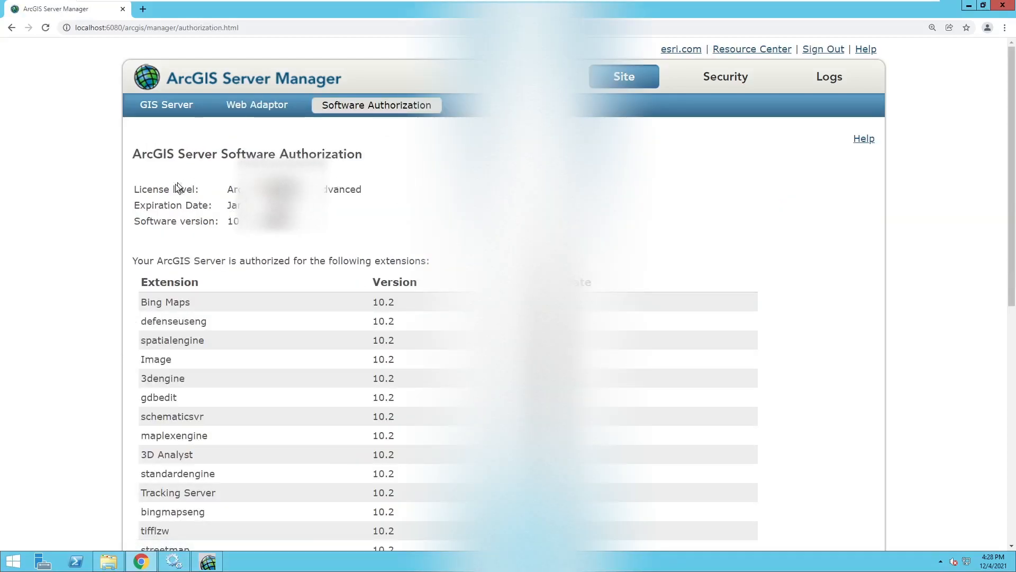
drag(138, 154, 460, 246)
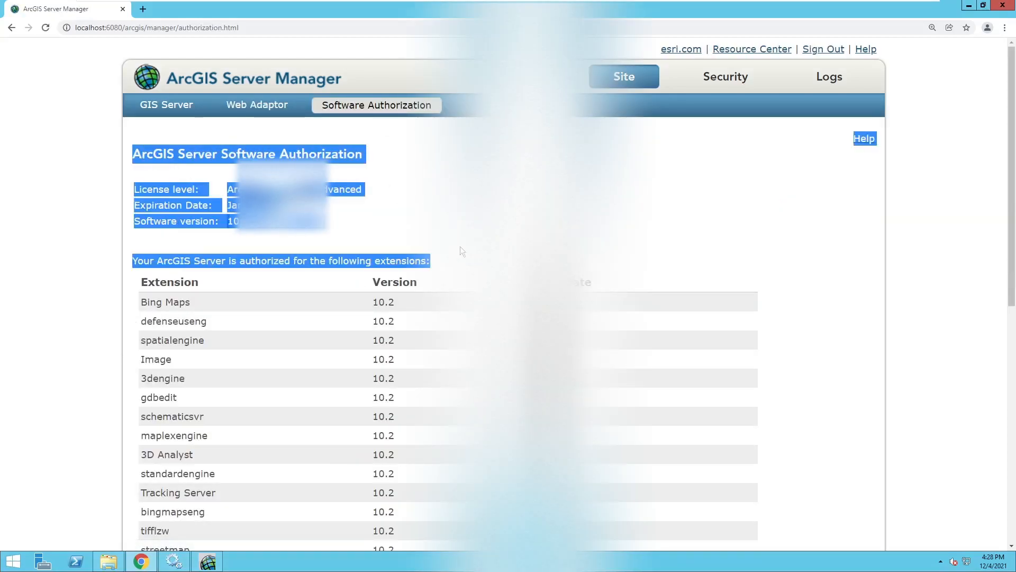
click(399, 293)
scroll(351, 294, down, 2)
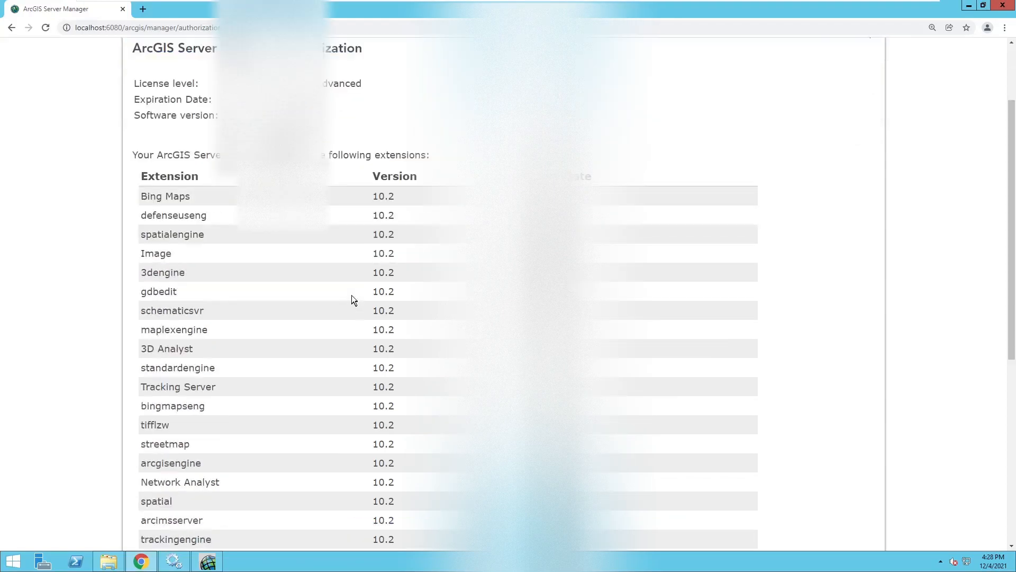
scroll(175, 212, down, 7)
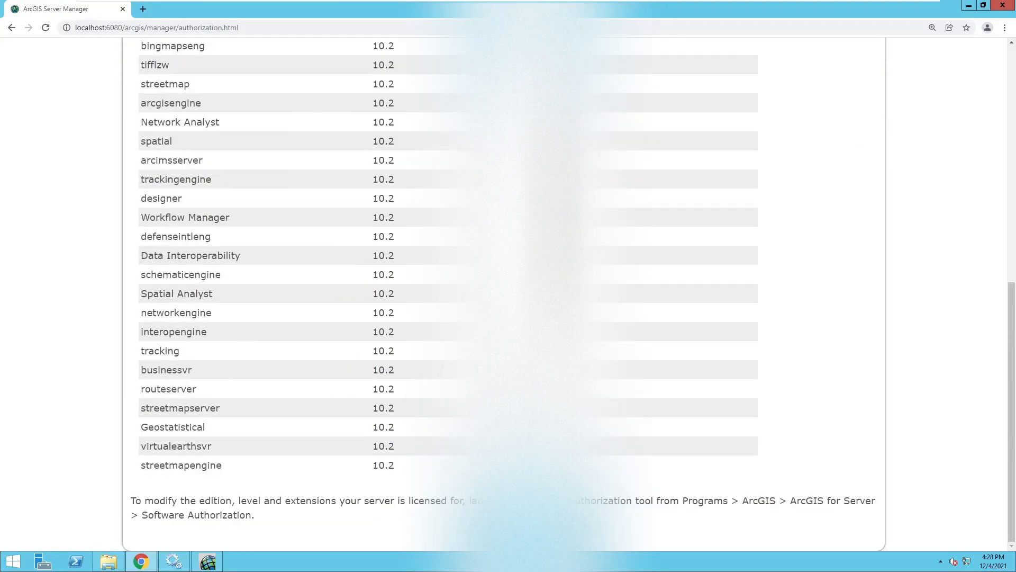
drag(130, 501, 379, 501)
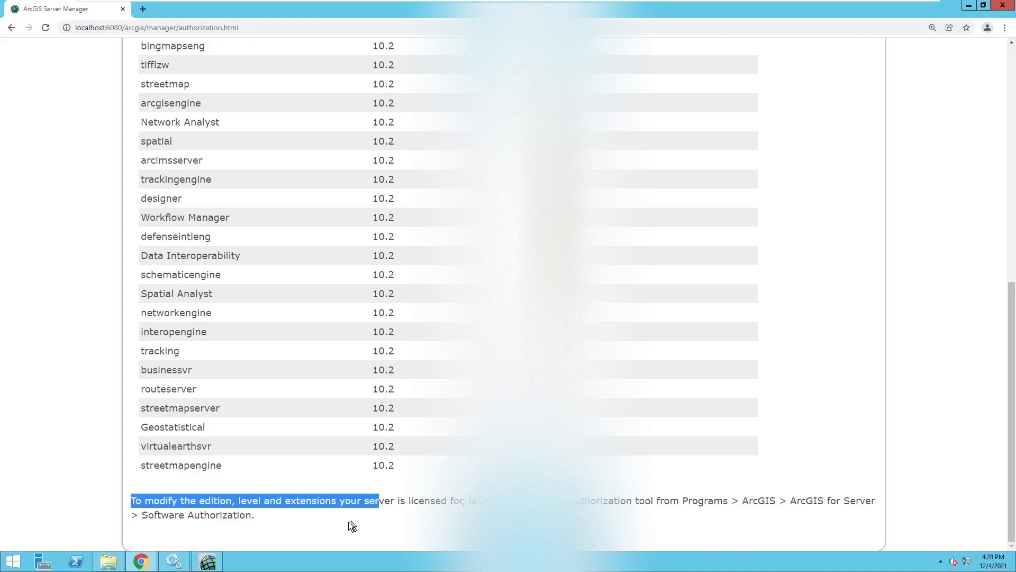
click(370, 510)
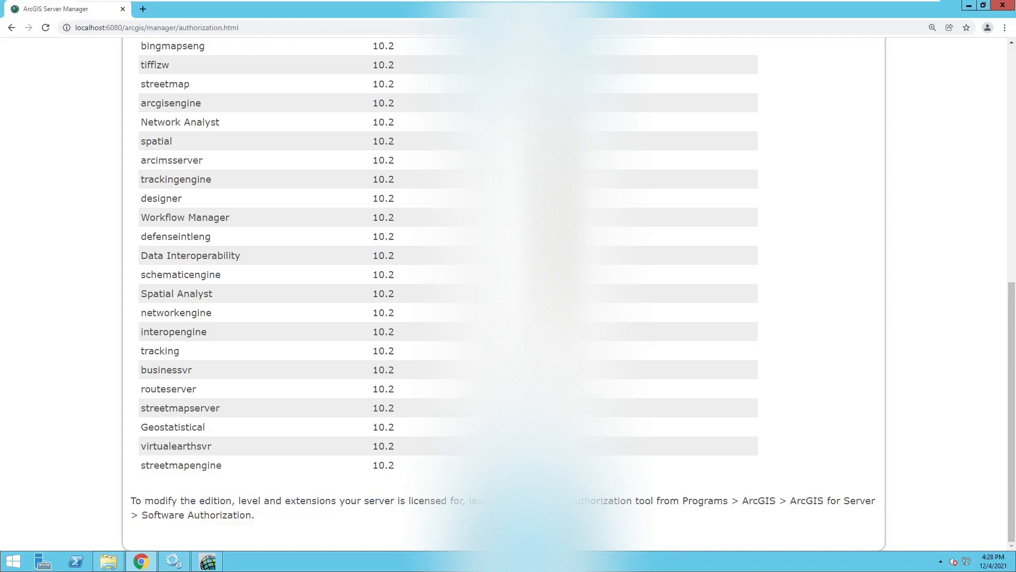
drag(469, 500, 660, 500)
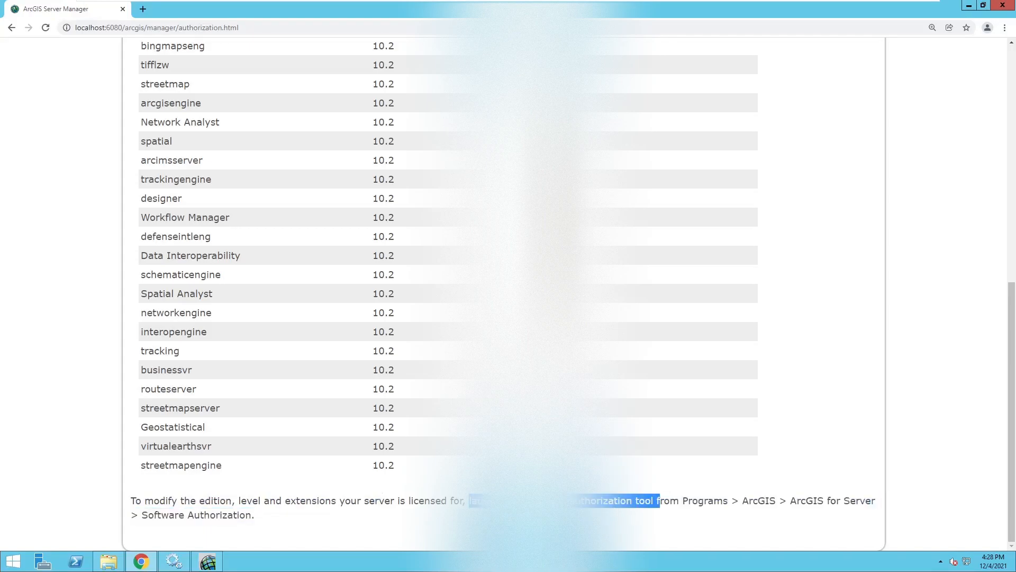
click(688, 503)
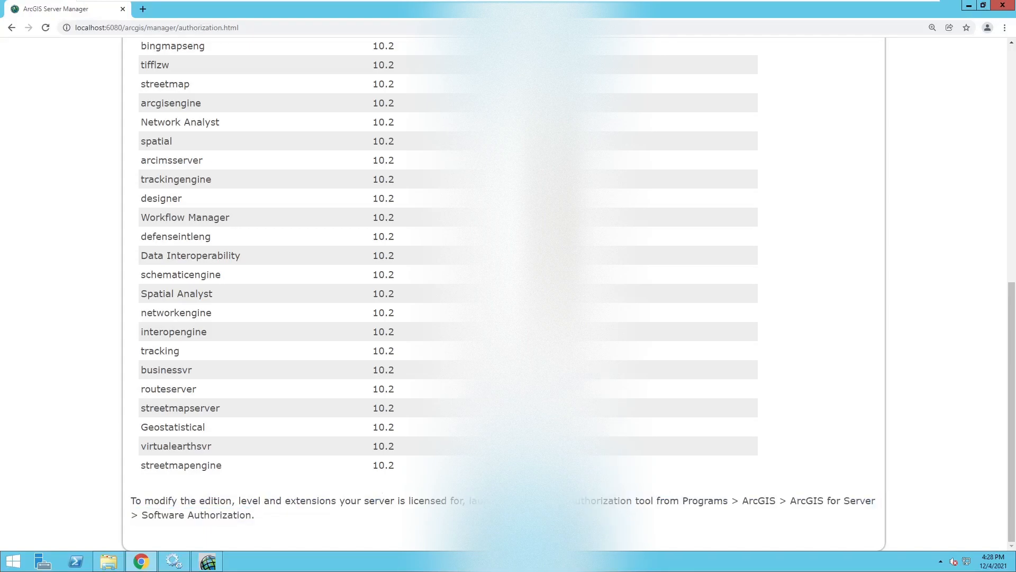
drag(790, 500, 434, 524)
click(161, 516)
scroll(316, 439, up, 10)
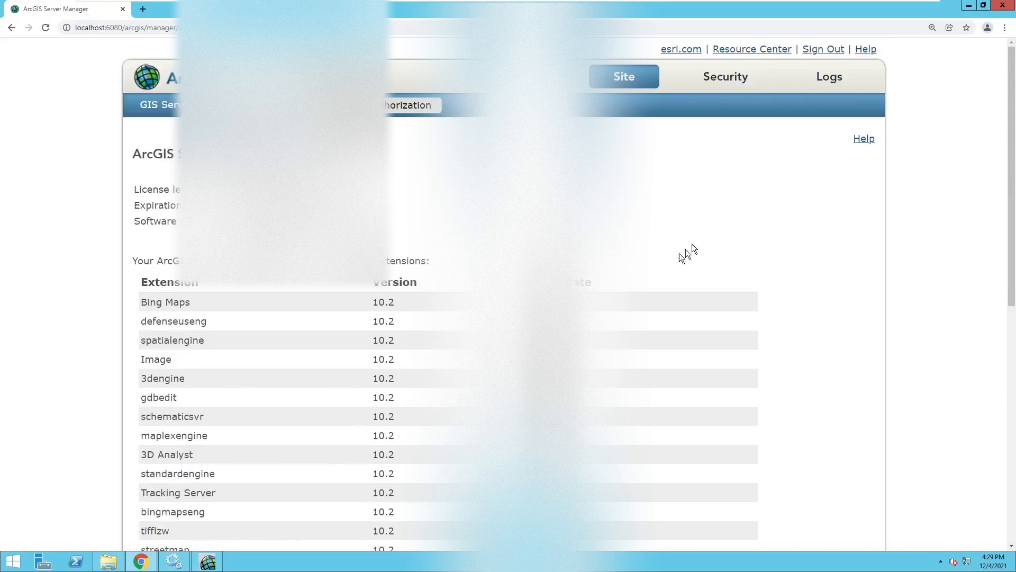
Step: Review the server's Security settings and the users in the identity store
click(711, 84)
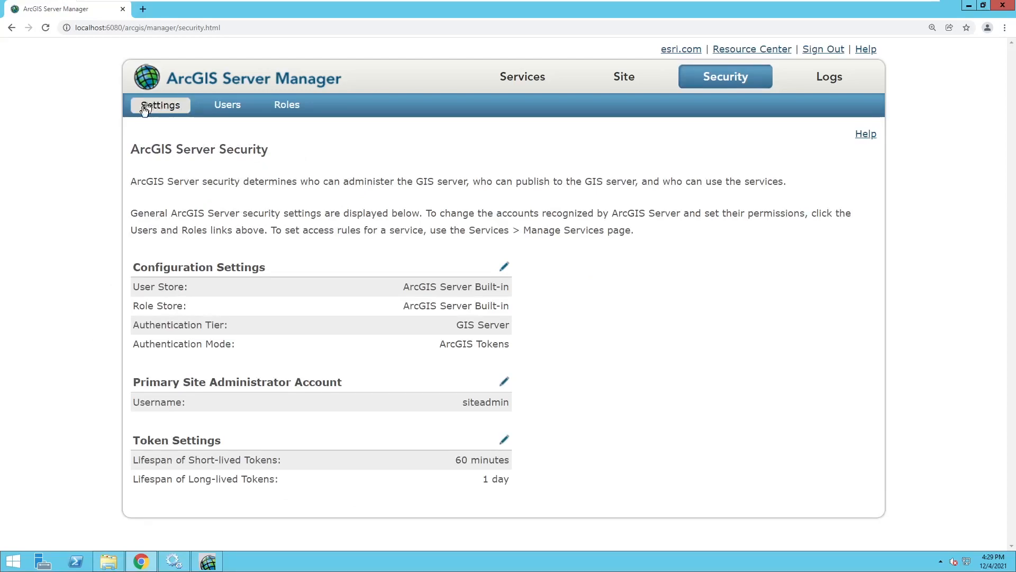
click(226, 105)
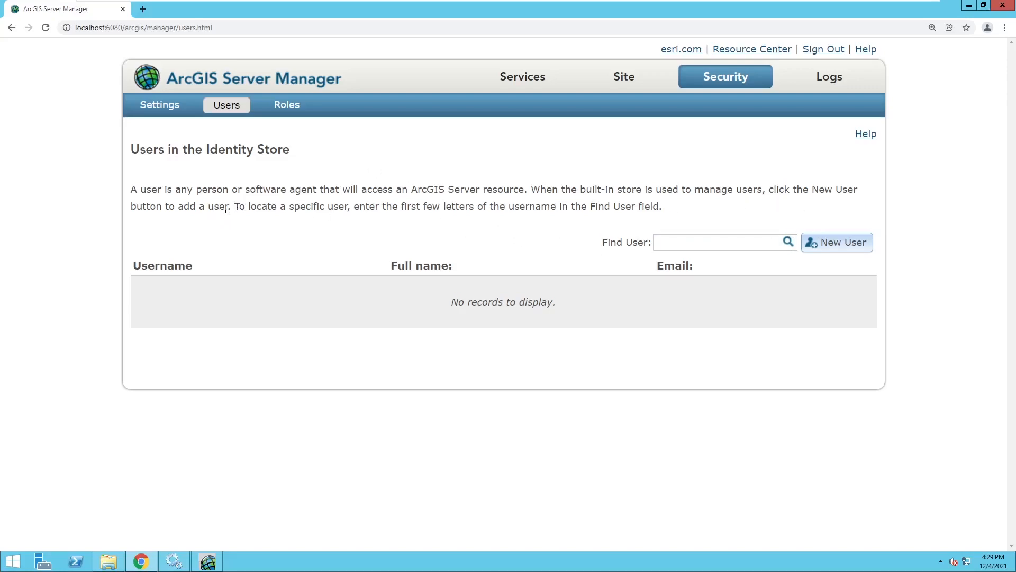
drag(234, 206, 239, 206)
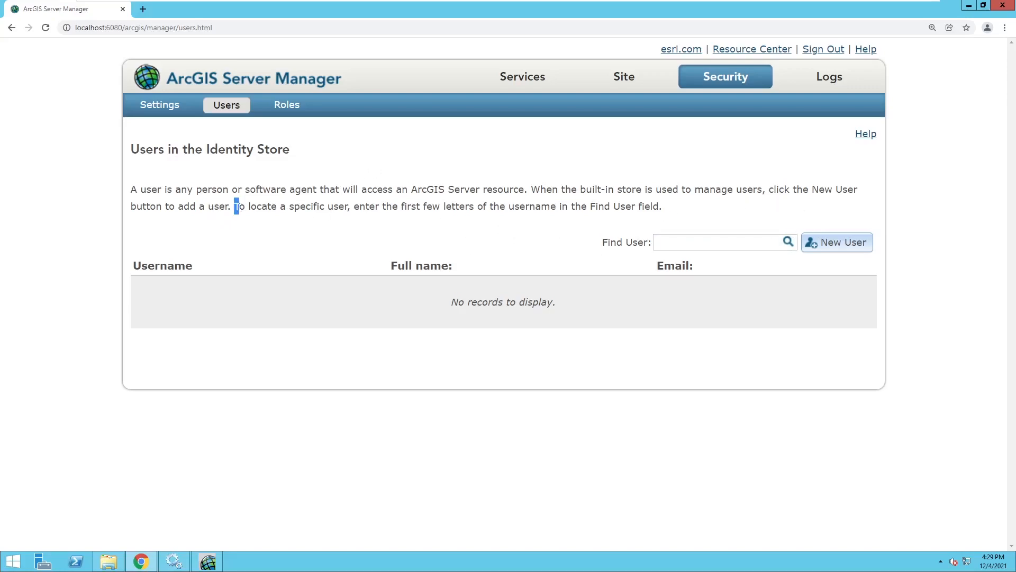
Step: Read the role definitions, then view log messages, with no Warning results from the last hour
click(288, 104)
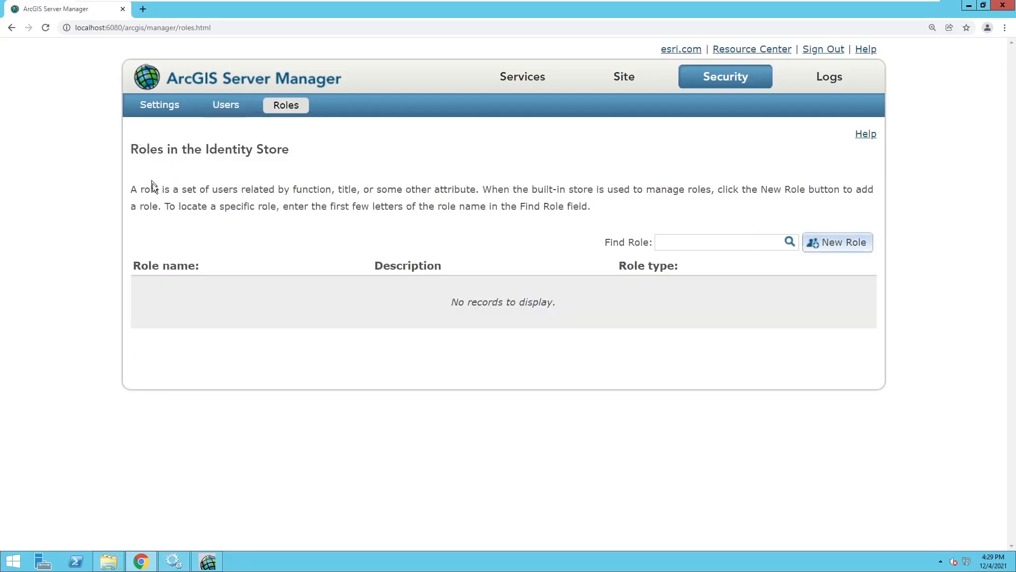
drag(137, 189, 275, 189)
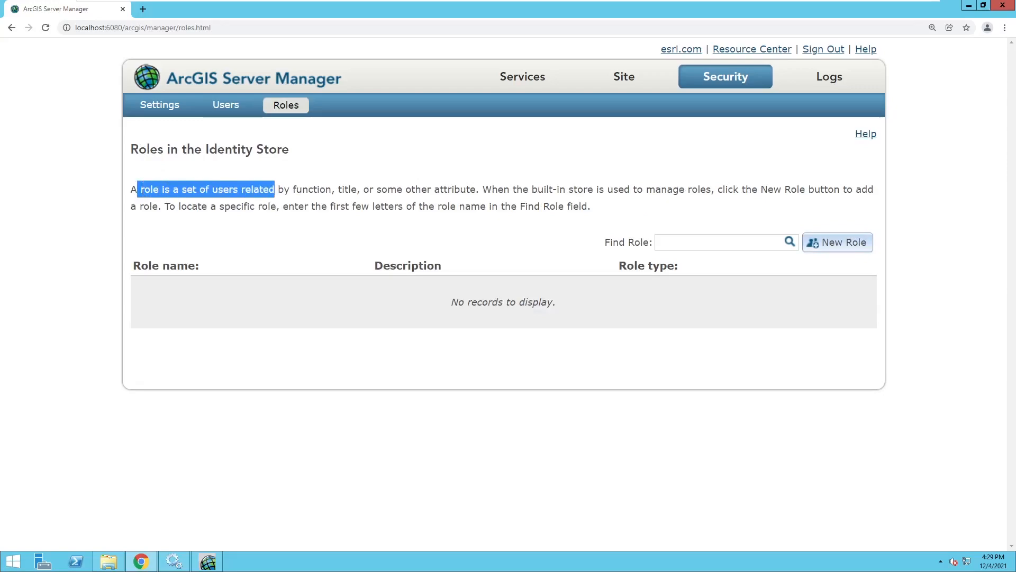
click(287, 191)
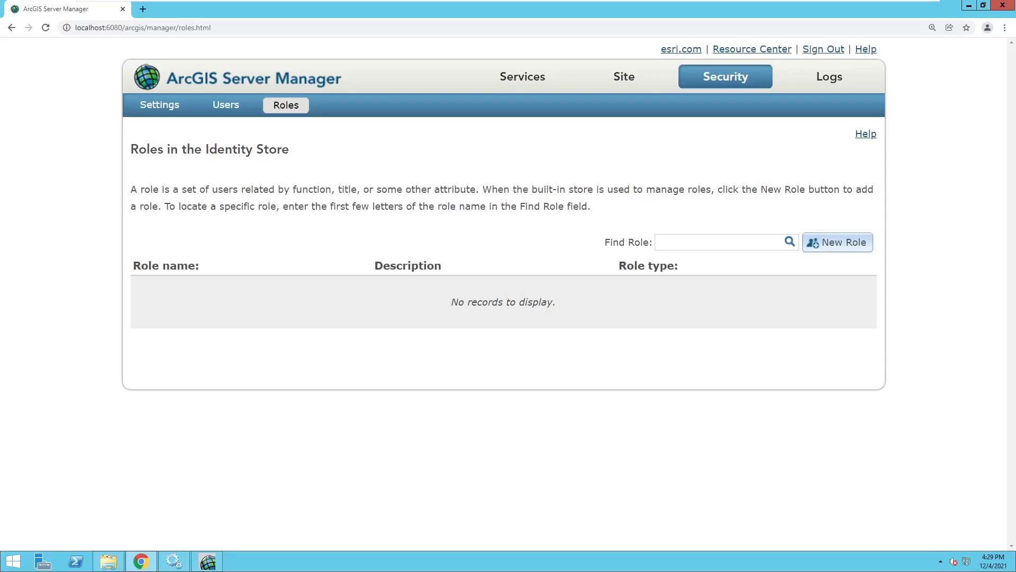
drag(376, 189, 464, 193)
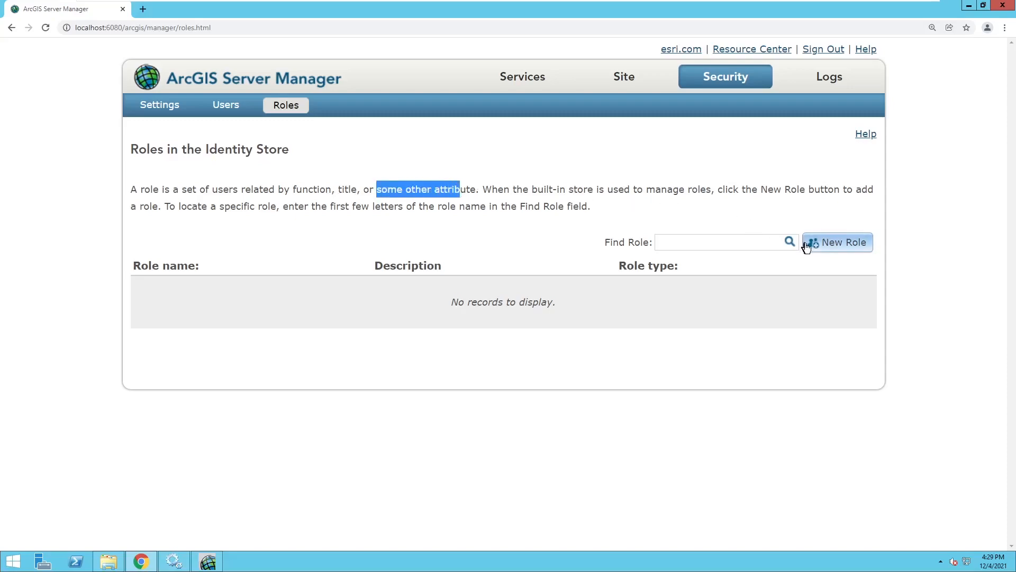
click(860, 77)
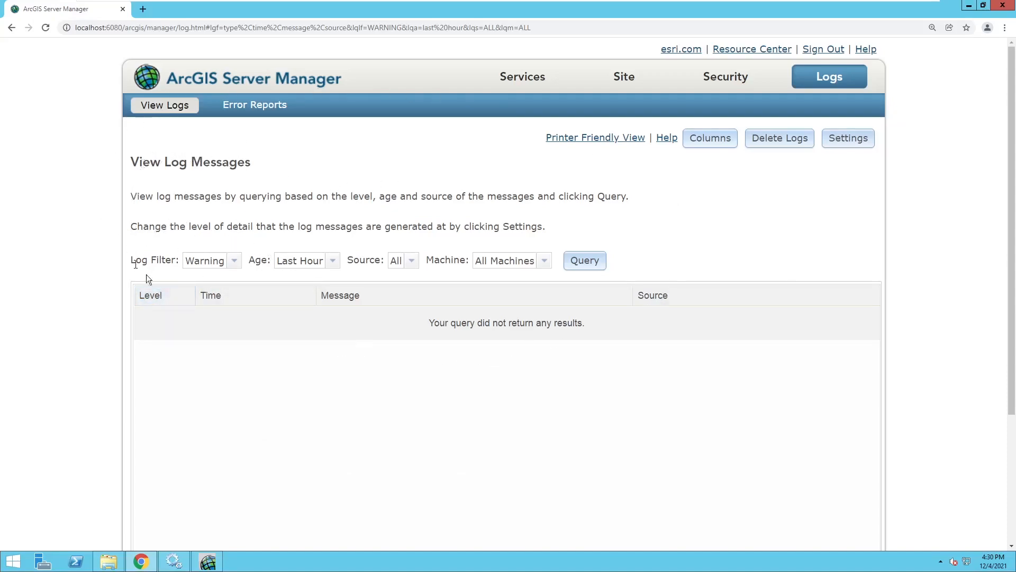
Step: Confirm GISSERVER is the only machine in the logs' Machine filter, then show the Windows Start screen
click(544, 260)
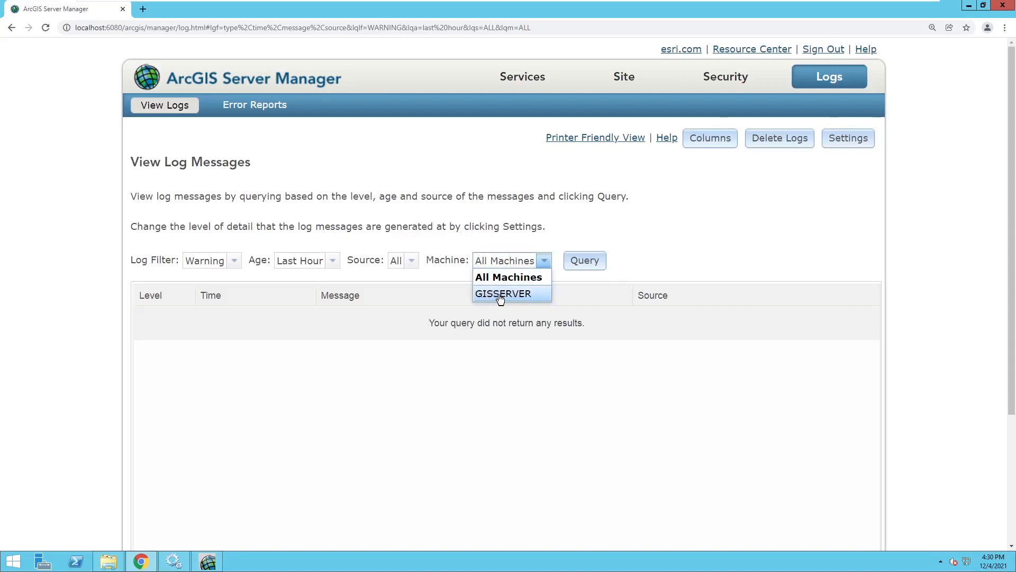
click(218, 133)
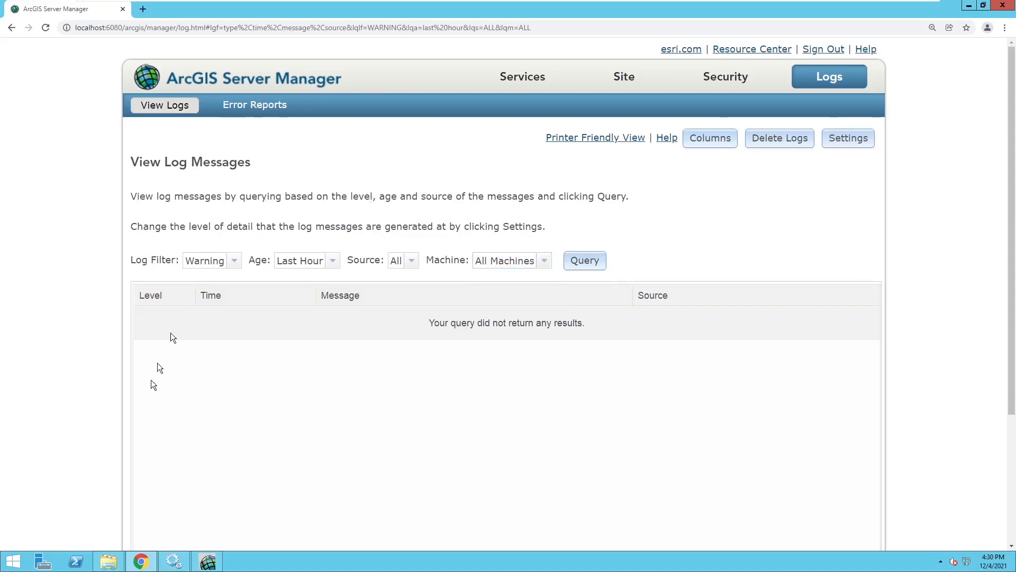
click(18, 558)
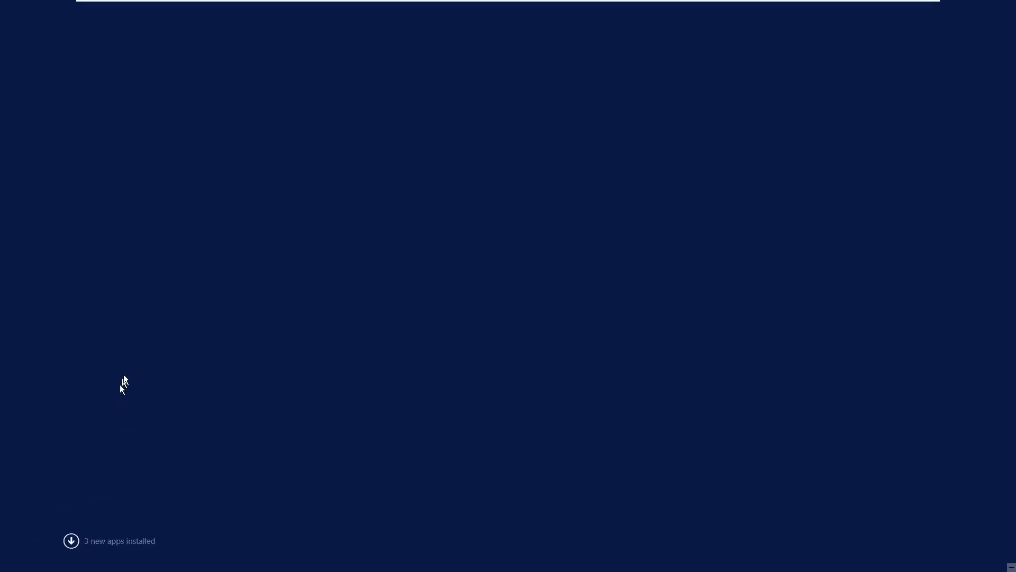
Step: Confirm the computer name gisserver under Control Panel > System and Security > System
click(100, 284)
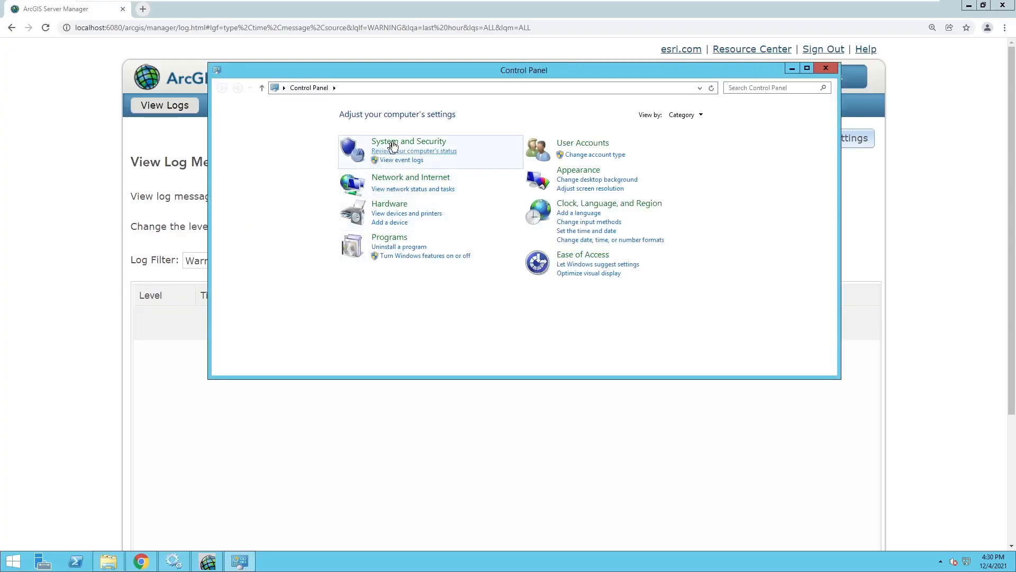
click(395, 143)
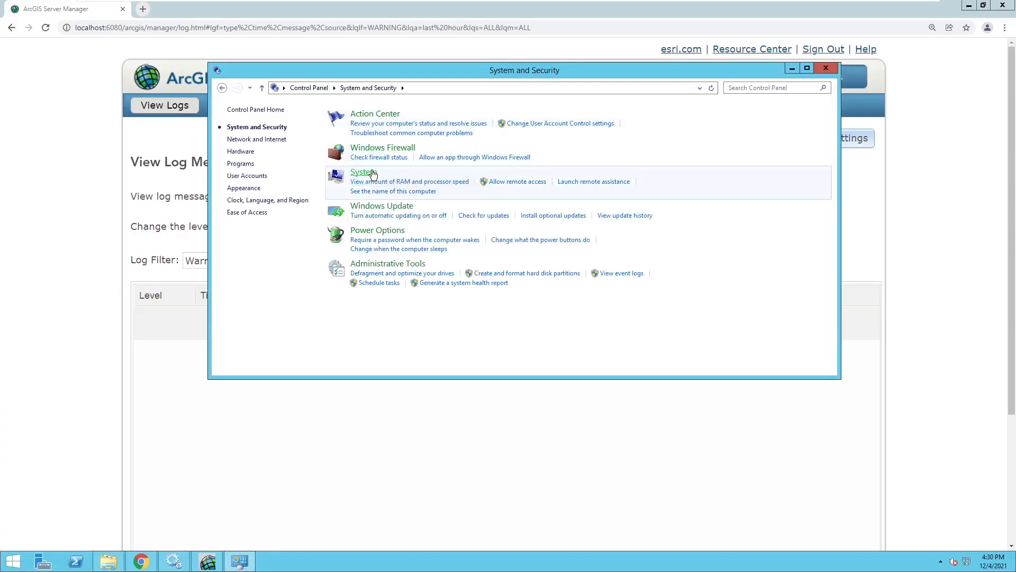
click(372, 170)
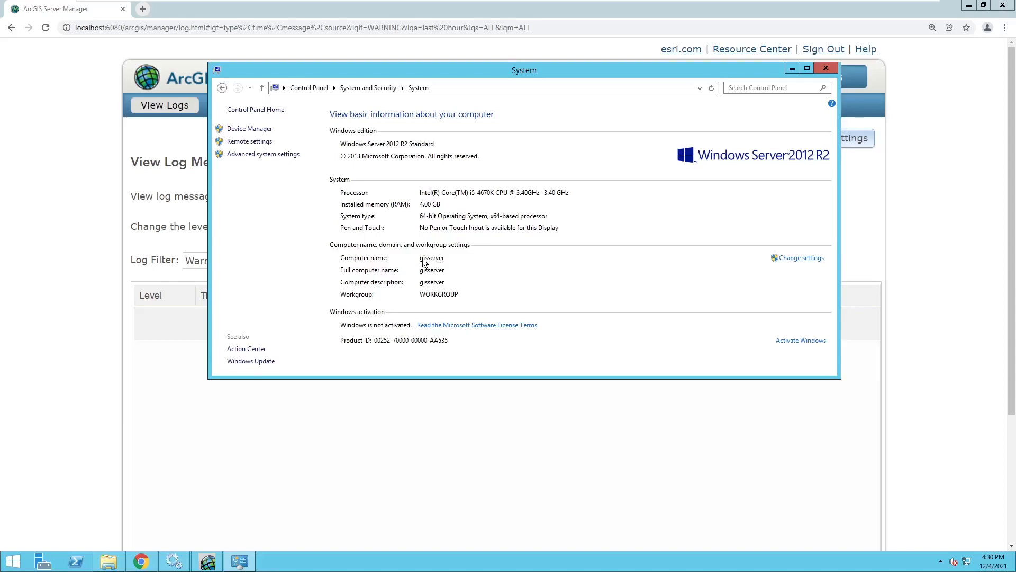
click(795, 258)
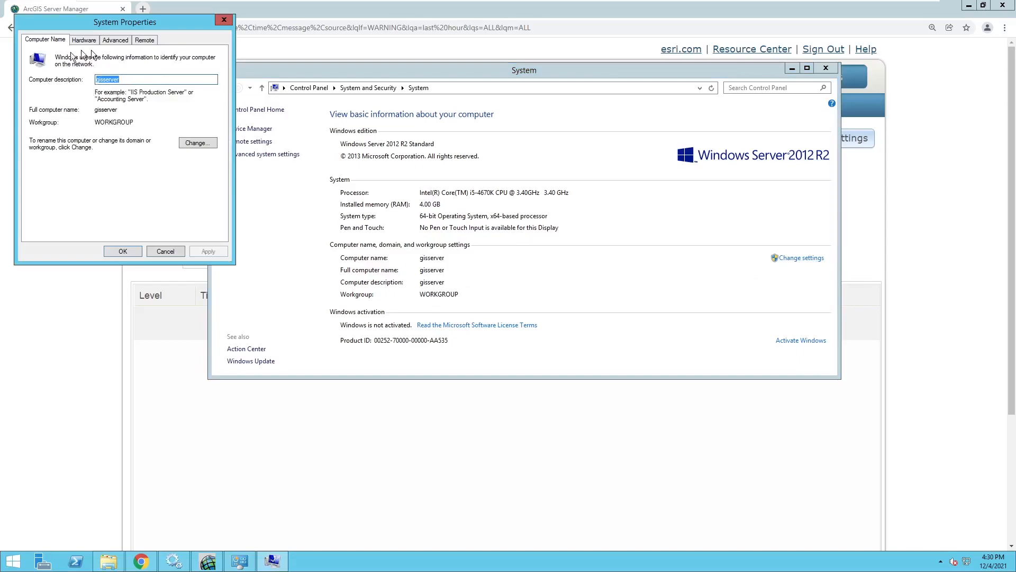
click(168, 251)
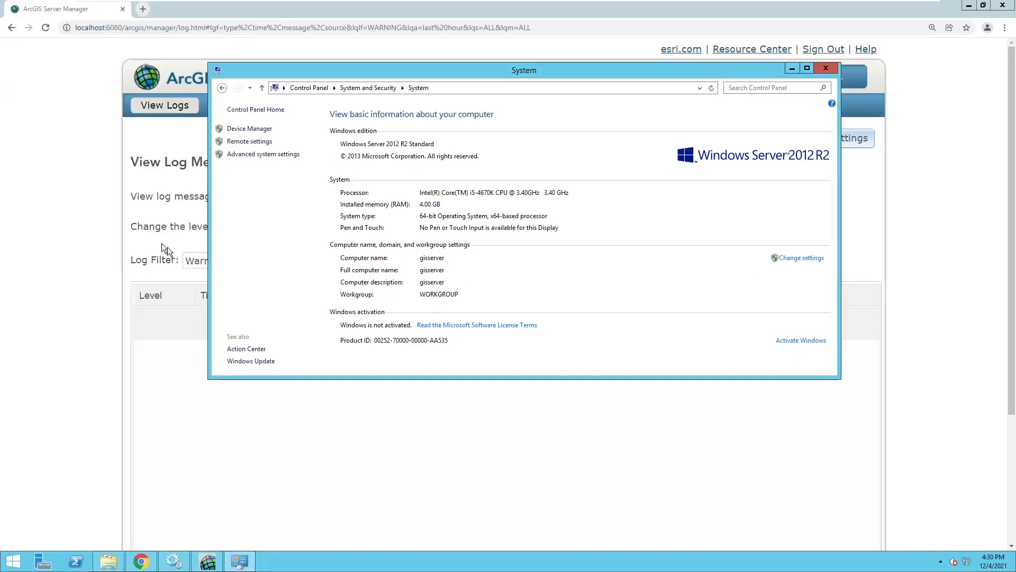
click(144, 10)
Step: Load gisserver:6080/arcgis/manager in a new Chrome tab
click(143, 9)
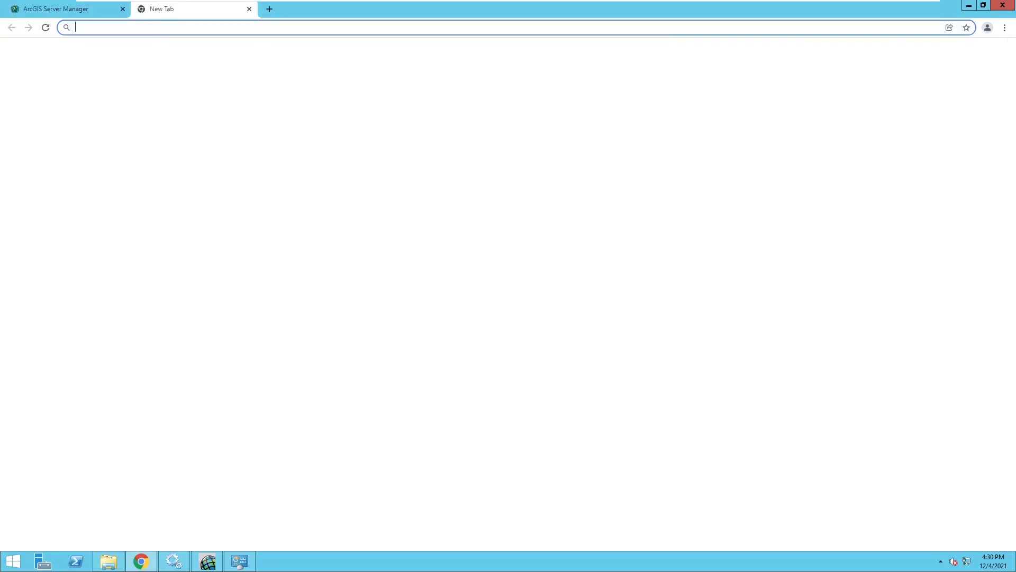
text(gisserver:6080/arcgis/manager)
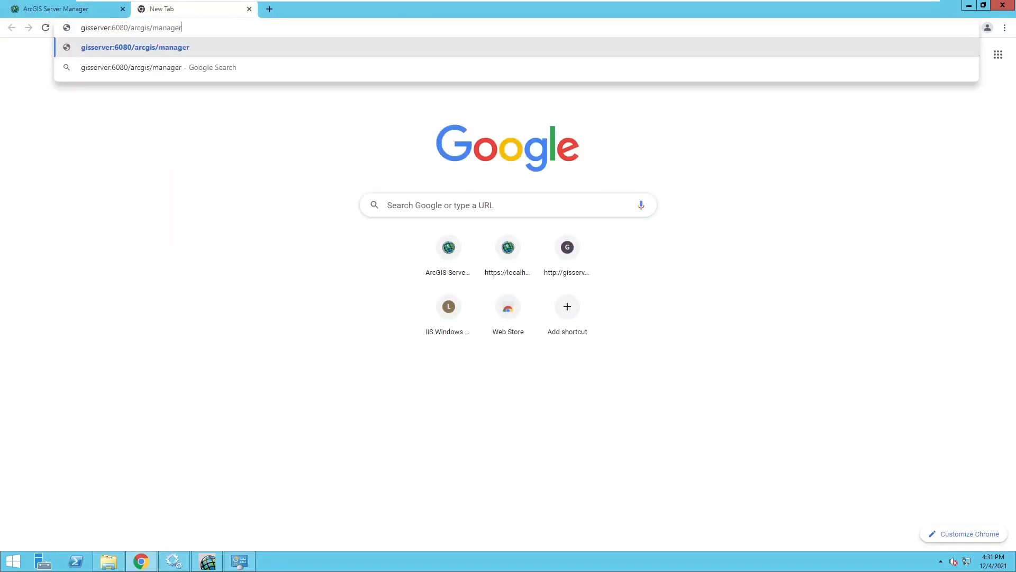
key(Return)
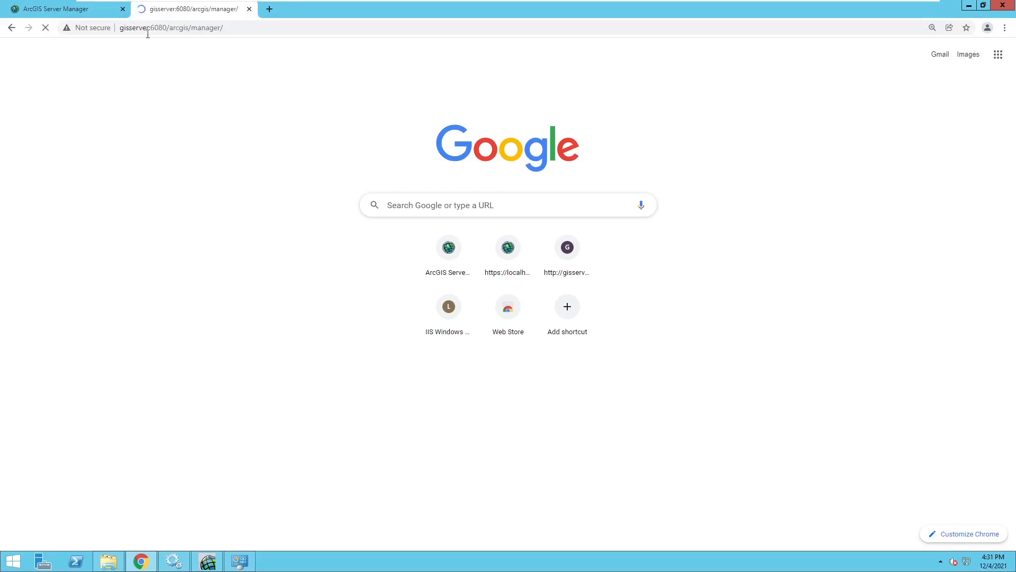
Step: Note the machine name gisserver in the address, then open Error Reports in the signed-in tab
drag(151, 29, 117, 29)
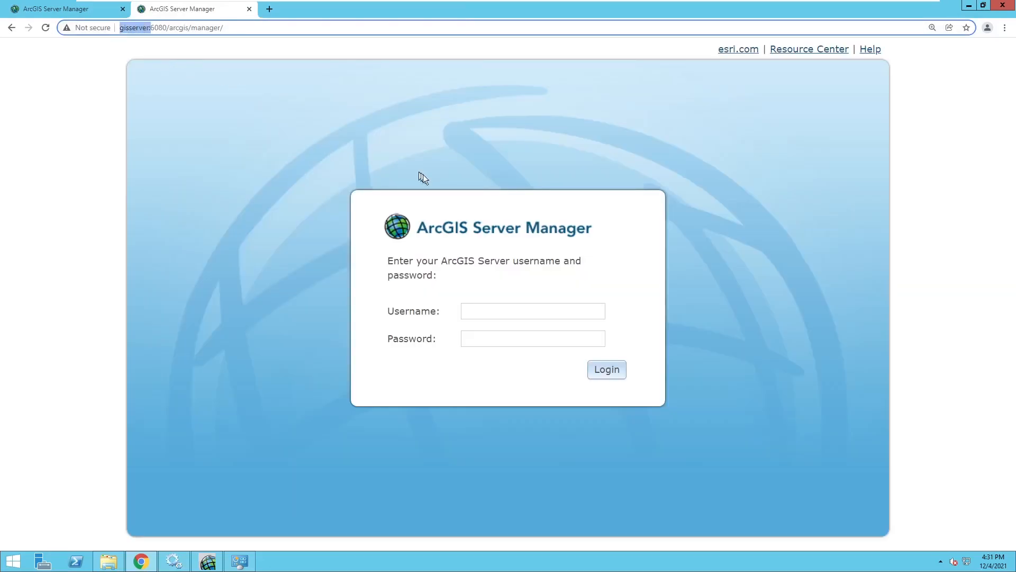
click(427, 245)
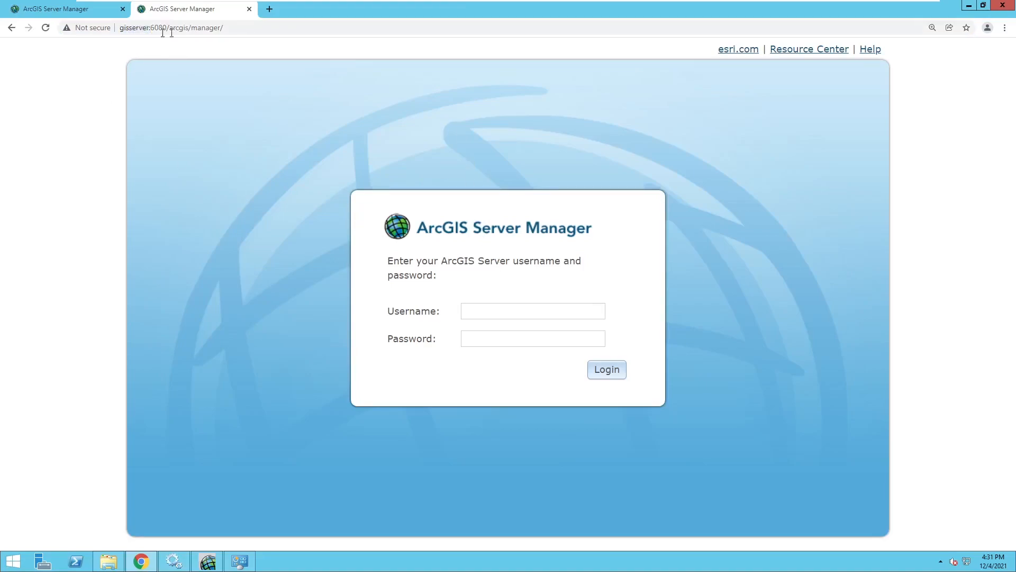
drag(147, 29, 120, 29)
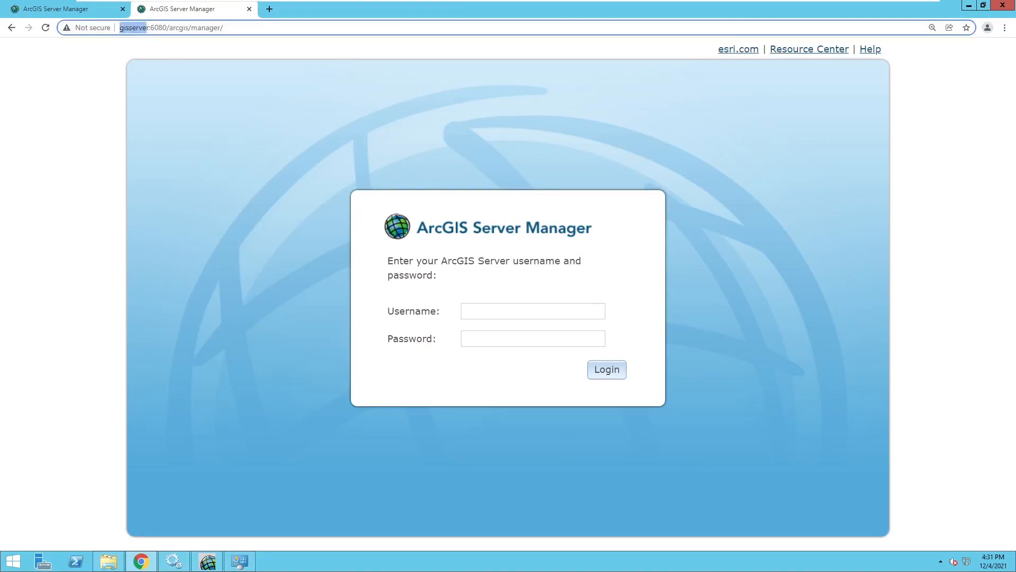
click(283, 158)
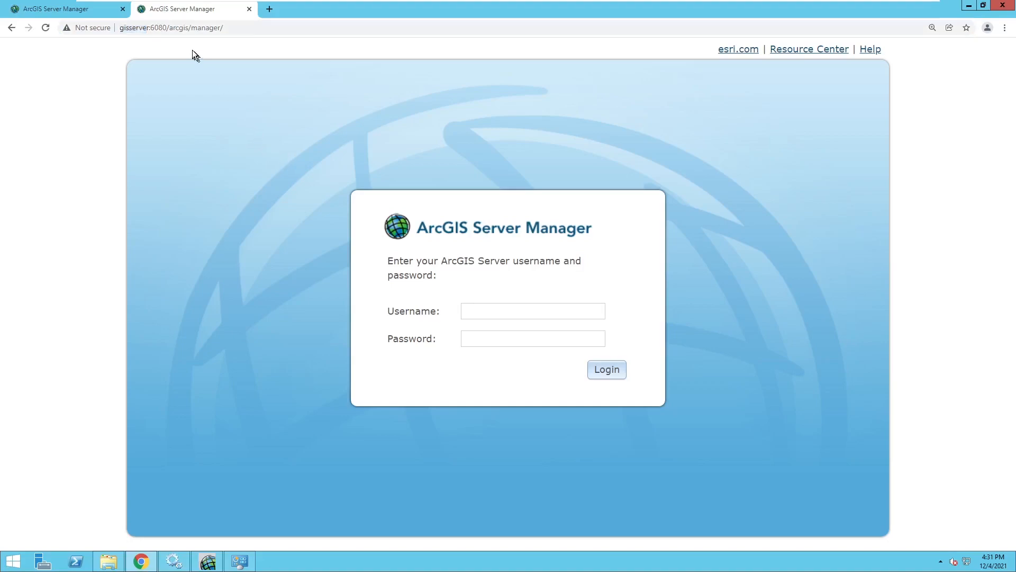
click(80, 9)
click(243, 106)
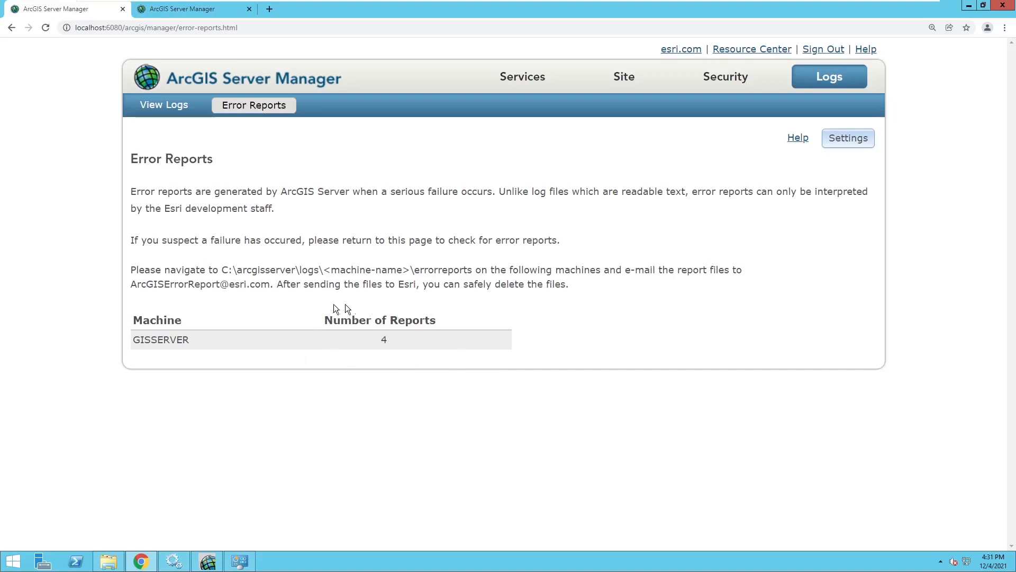
Step: Check the 4 error reports listed for GISSERVER, then go to the Services page
double_click(146, 162)
click(523, 77)
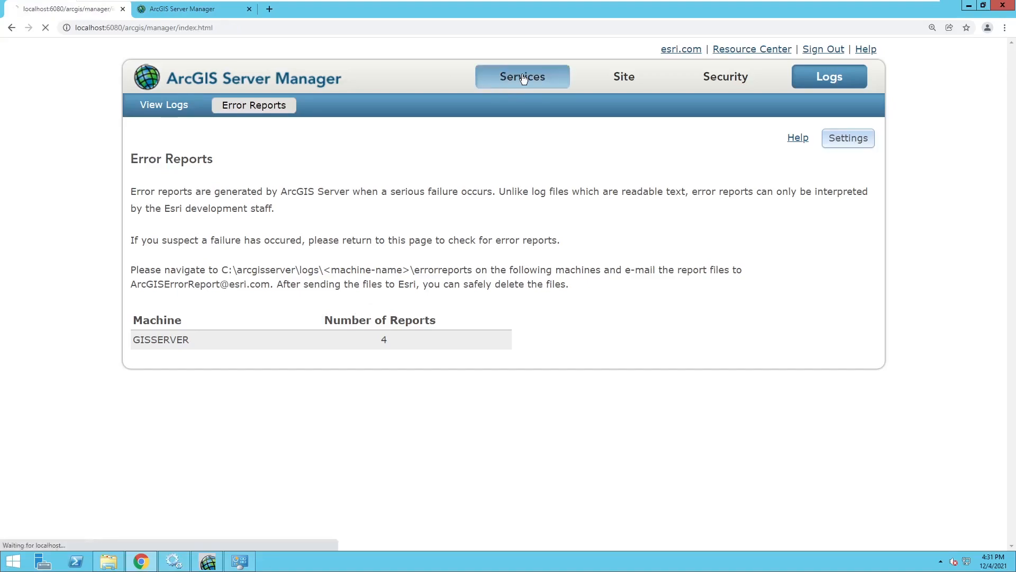